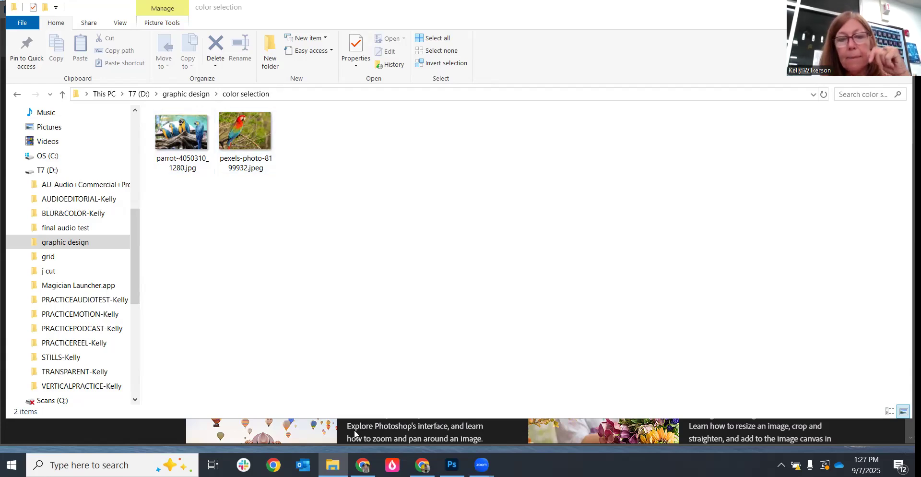
# Step: Switch to Photoshop and open pexels-photo-8199932.jpeg, the photo of the red macaw
pyautogui.click(451, 465)
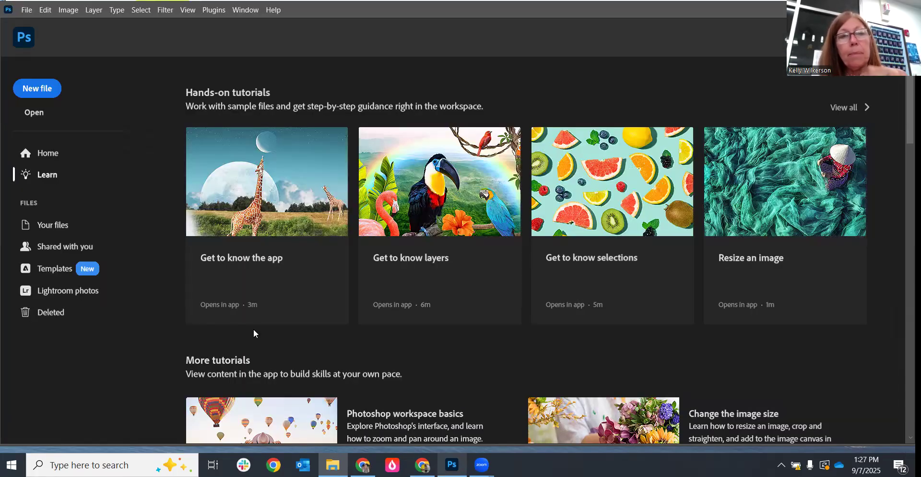
pyautogui.click(36, 113)
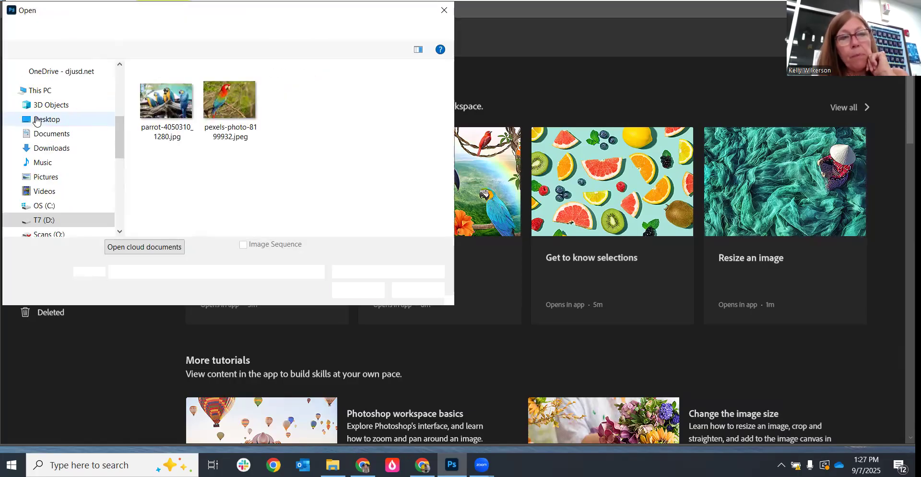
pyautogui.click(229, 106)
pyautogui.click(359, 291)
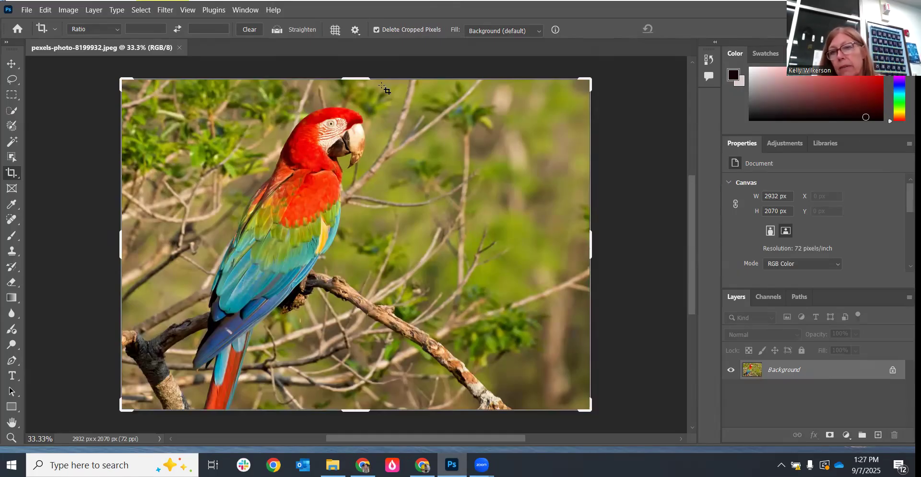
pyautogui.click(253, 11)
pyautogui.moveTo(336, 3)
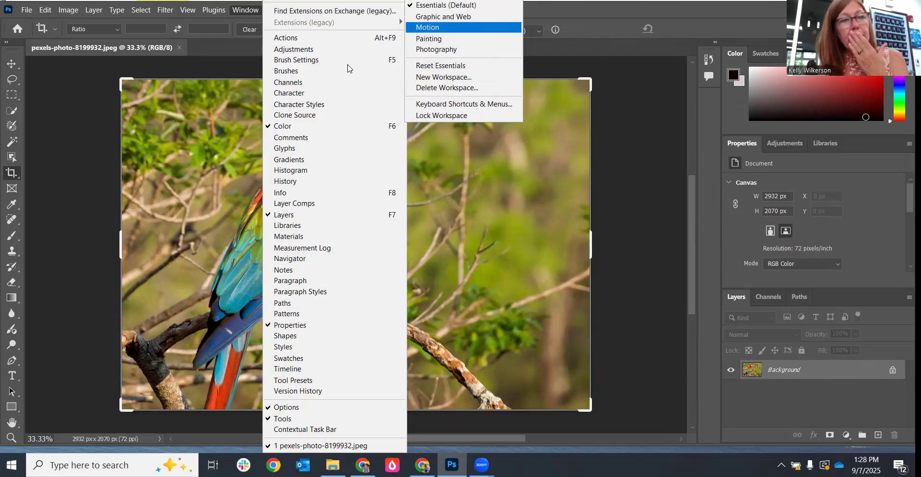
pyautogui.click(79, 103)
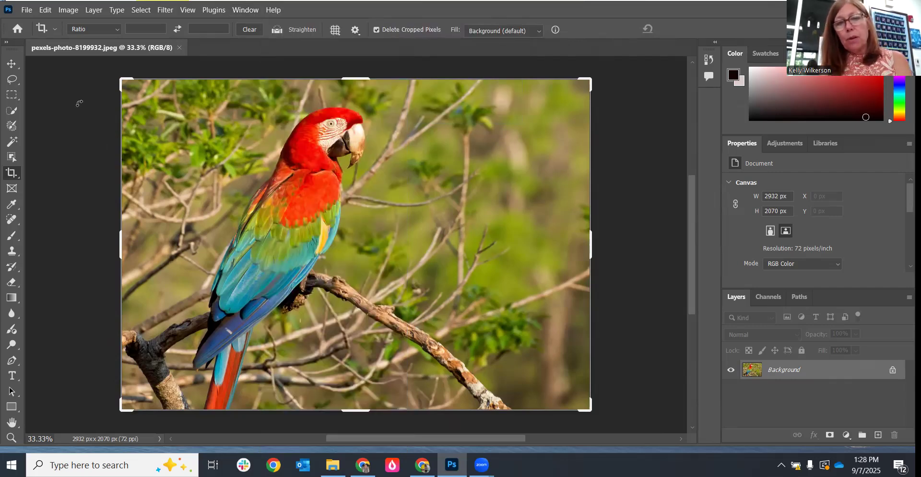
# Step: Collapse the docked panels to icons and show the Navigator panel
pyautogui.click(627, 112)
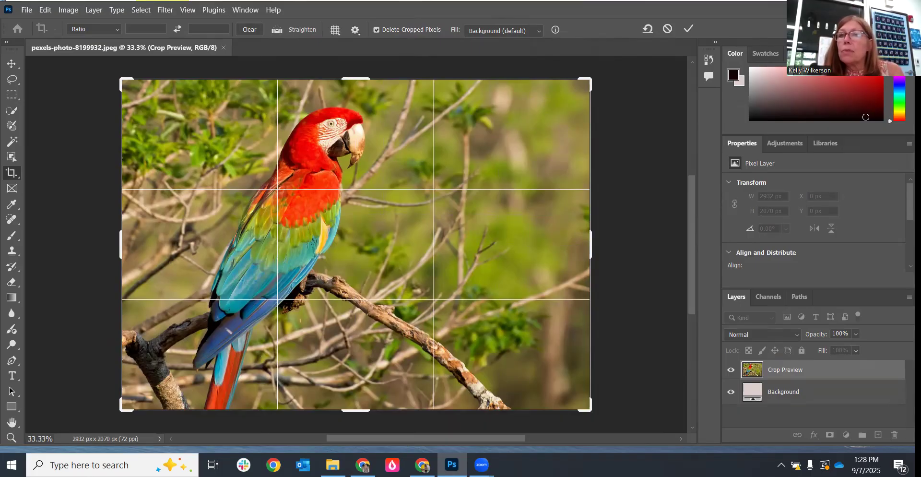
pyautogui.click(909, 42)
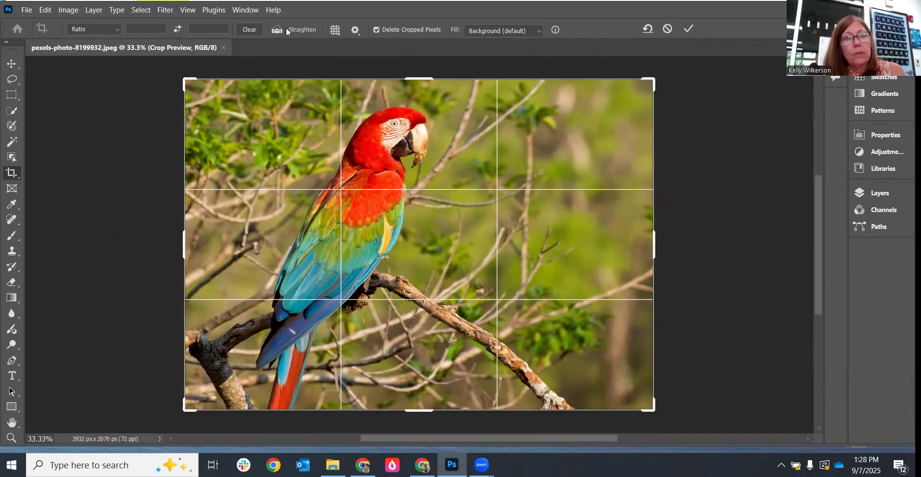
pyautogui.click(245, 10)
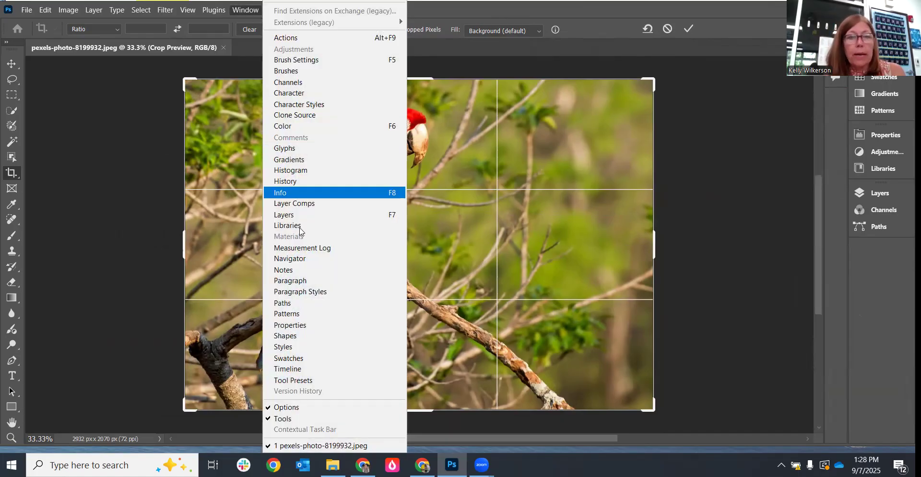
pyautogui.click(307, 259)
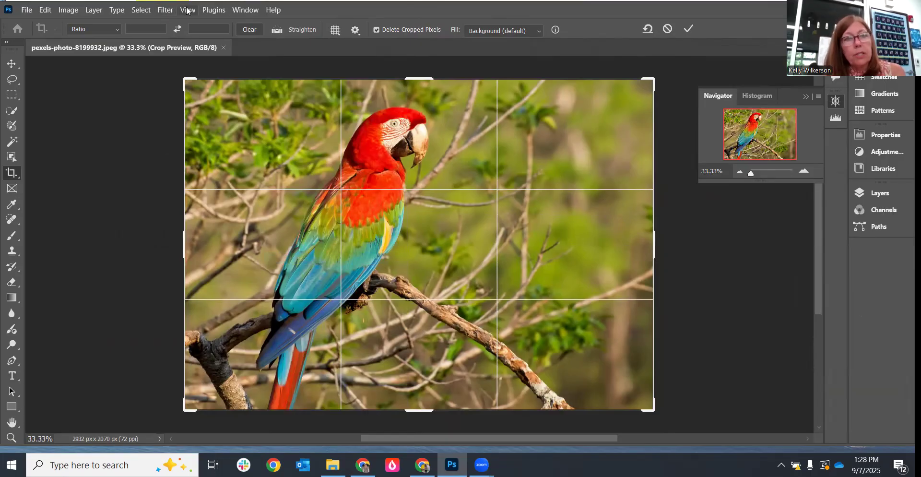
# Step: Show the History panel, undock it as a floating panel beside the photo, and bring the Navigator panel back
pyautogui.click(238, 12)
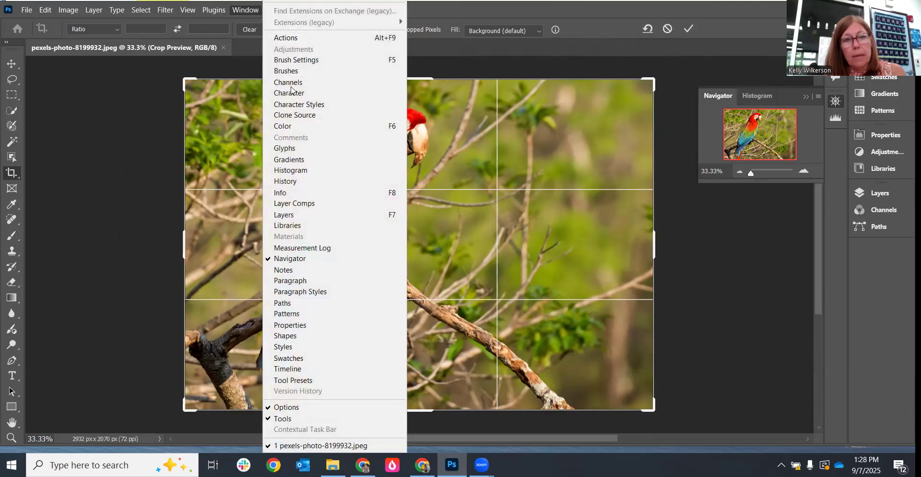
pyautogui.click(306, 184)
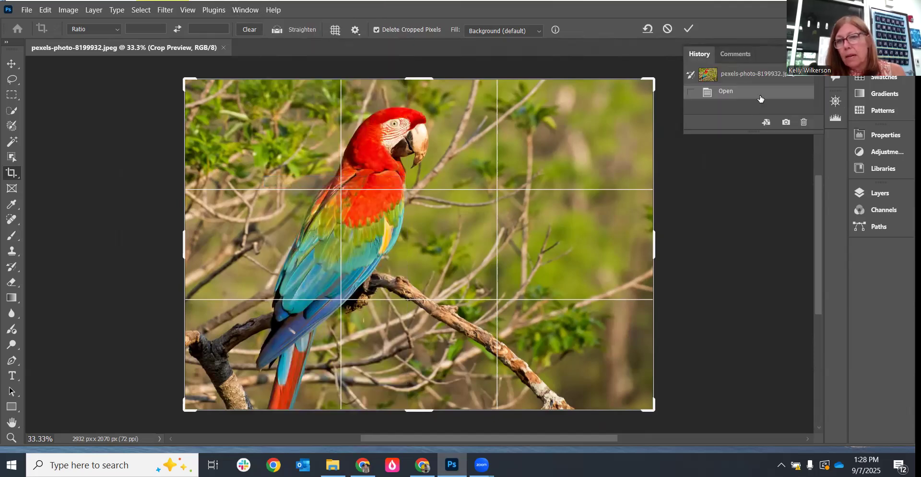
pyautogui.moveTo(772, 56); pyautogui.dragTo(776, 186)
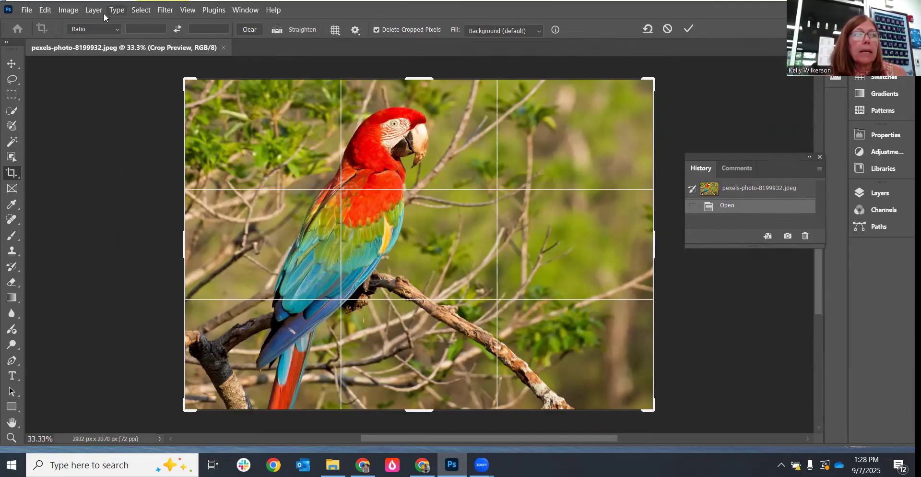
pyautogui.click(244, 11)
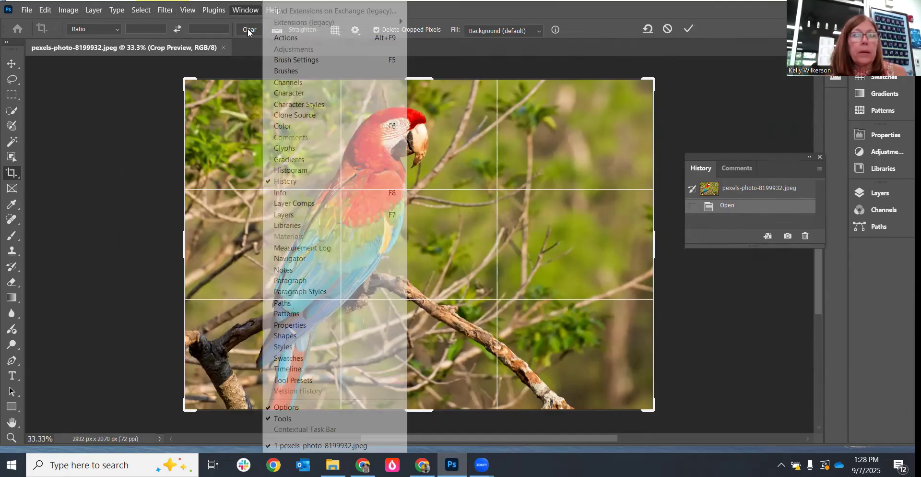
pyautogui.click(283, 259)
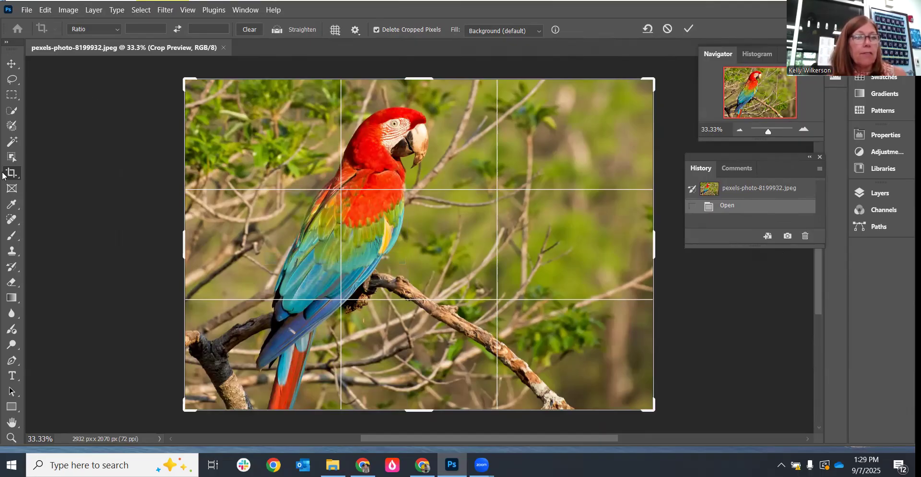
# Step: Apply the pending crop by switching to the Quick Selection tool, and reposition and enlarge the window to reveal the end of the toolbar
pyautogui.click(12, 110)
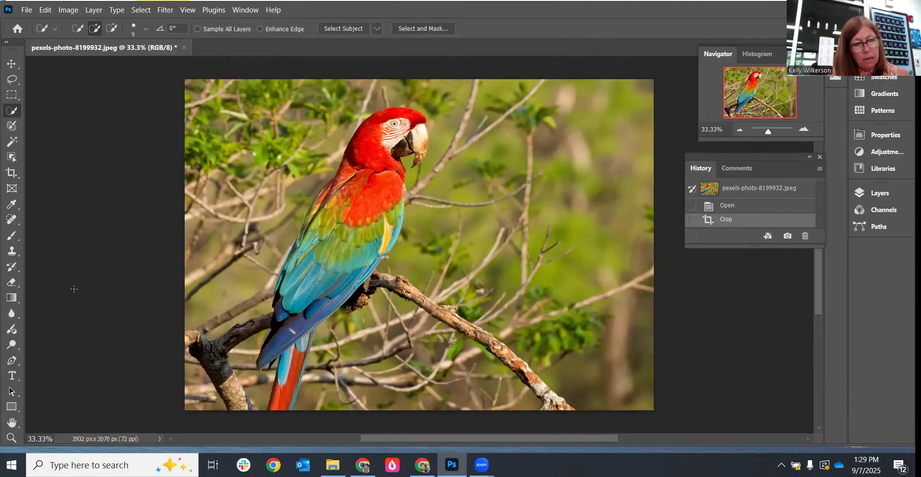
pyautogui.scroll(-1, 74, 288)
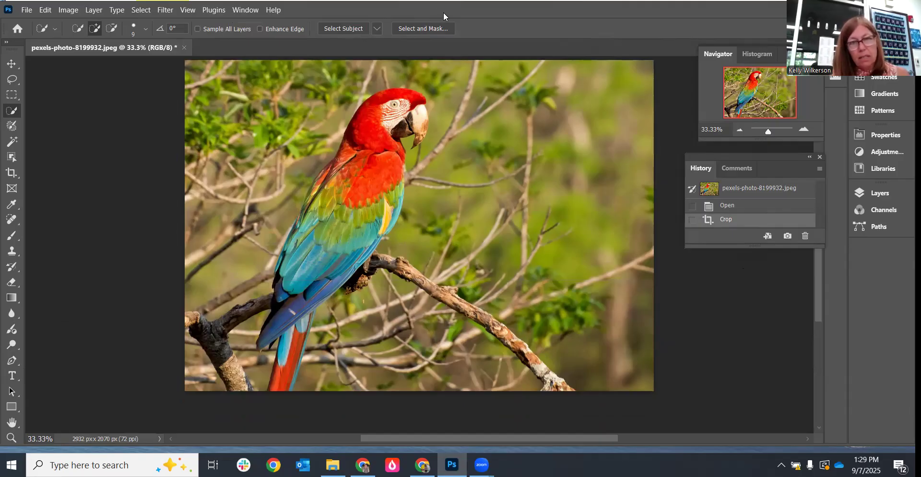
pyautogui.moveTo(443, 17); pyautogui.dragTo(444, 0)
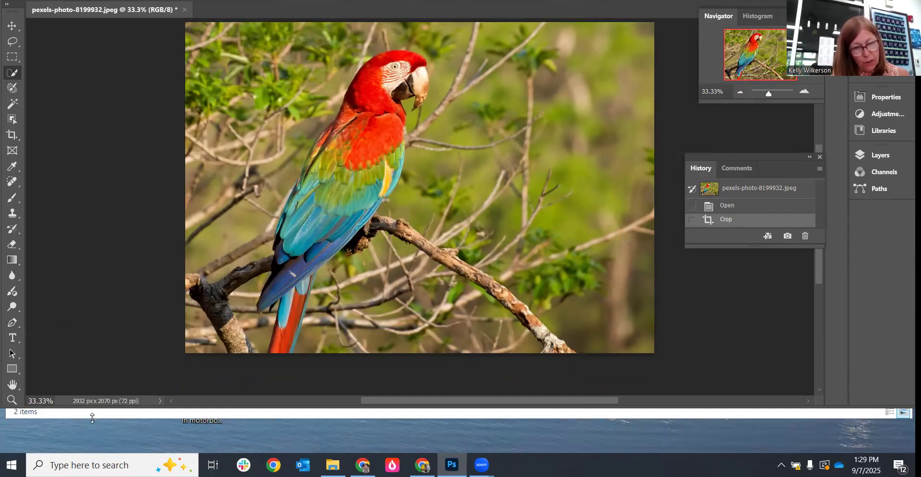
pyautogui.moveTo(92, 418); pyautogui.dragTo(94, 451)
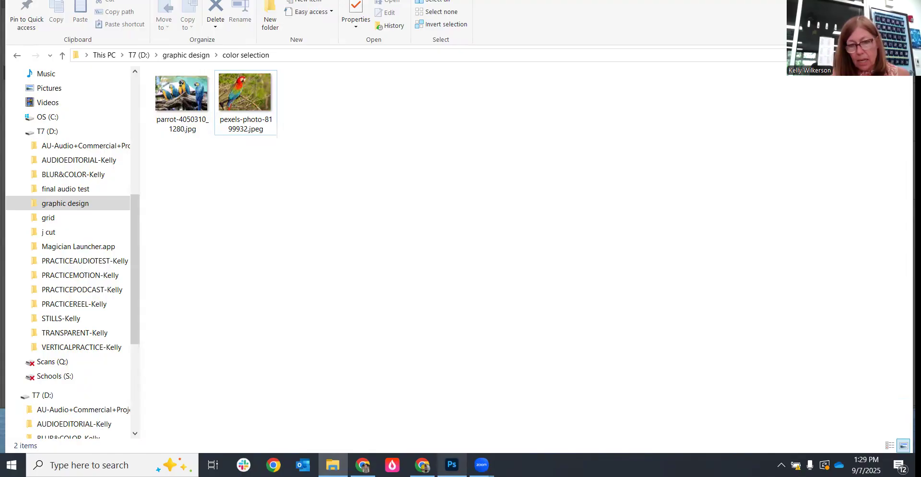
pyautogui.click(452, 464)
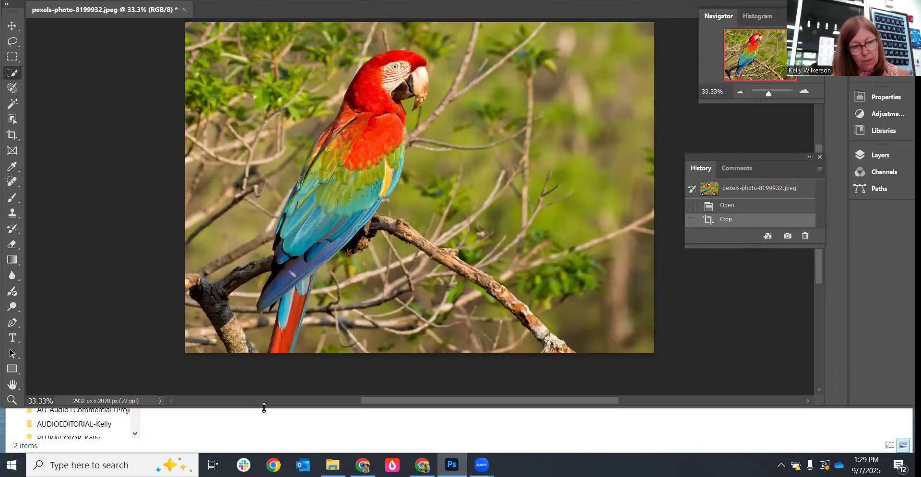
pyautogui.click(82, 413)
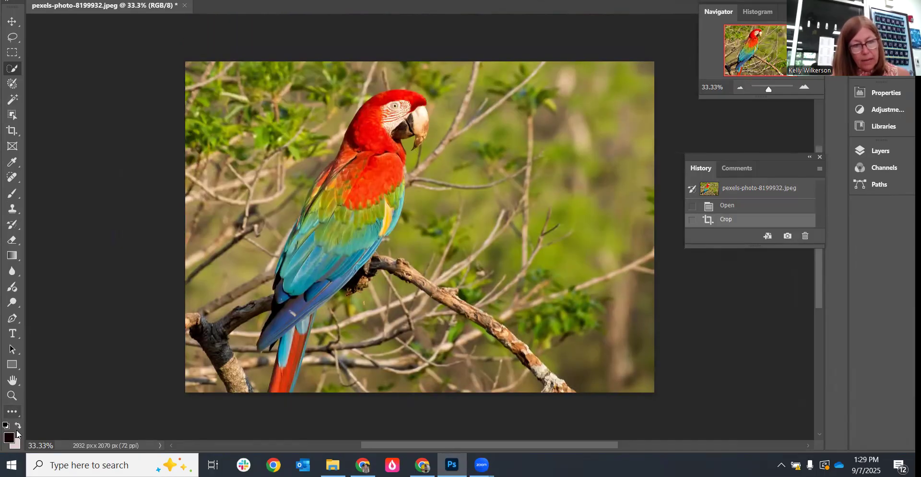
# Step: Examine the Quick Selection Tool's entry and shortcut in the Customize Toolbar dialog, and close the dialog
pyautogui.click(14, 413)
pyautogui.click(55, 412)
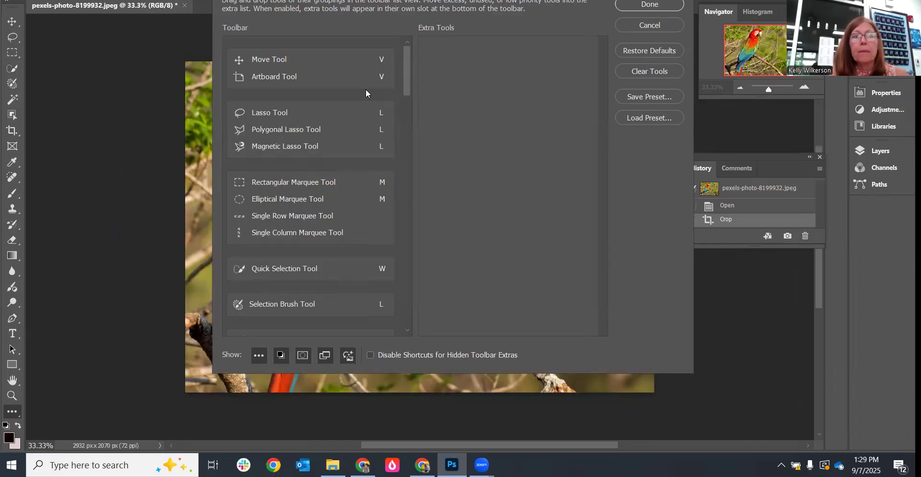
pyautogui.scroll(-1, 409, 67)
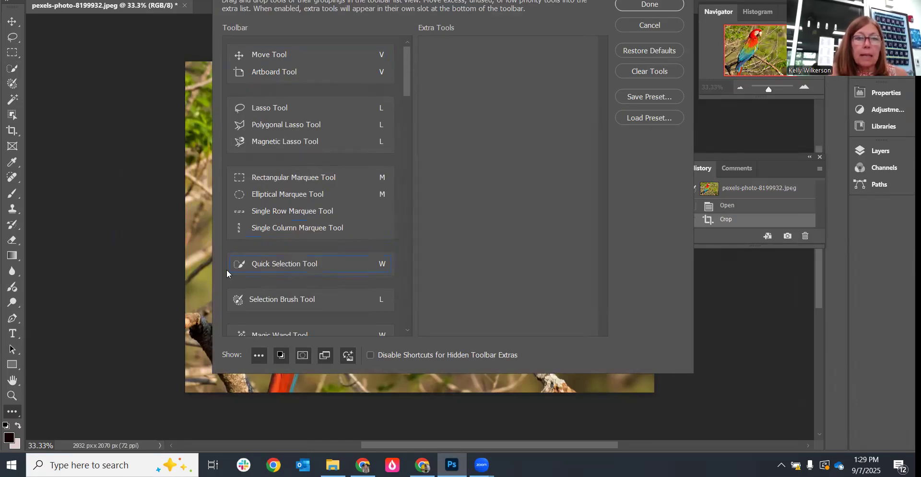
pyautogui.click(383, 264)
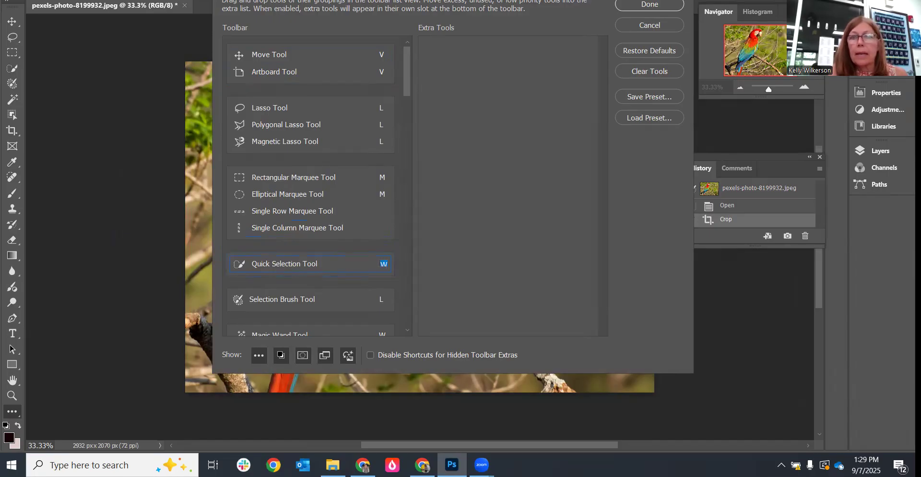
pyautogui.click(651, 7)
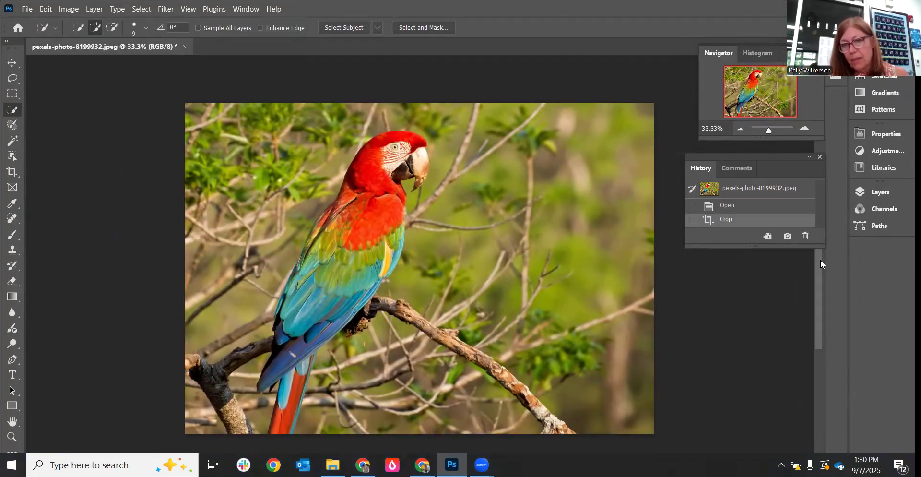
# Step: Set the Quick Selection tool to add to the selection with a brush size of 21 px
pyautogui.moveTo(821, 261); pyautogui.dragTo(824, 271)
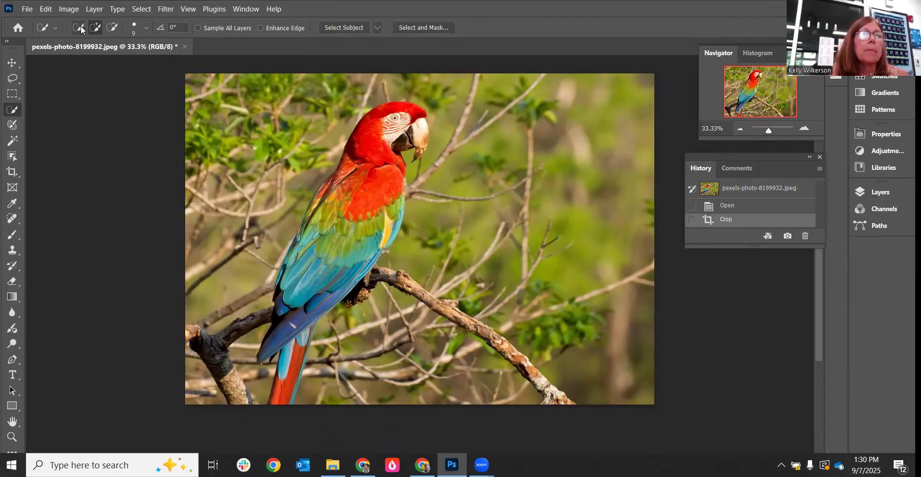
pyautogui.click(96, 32)
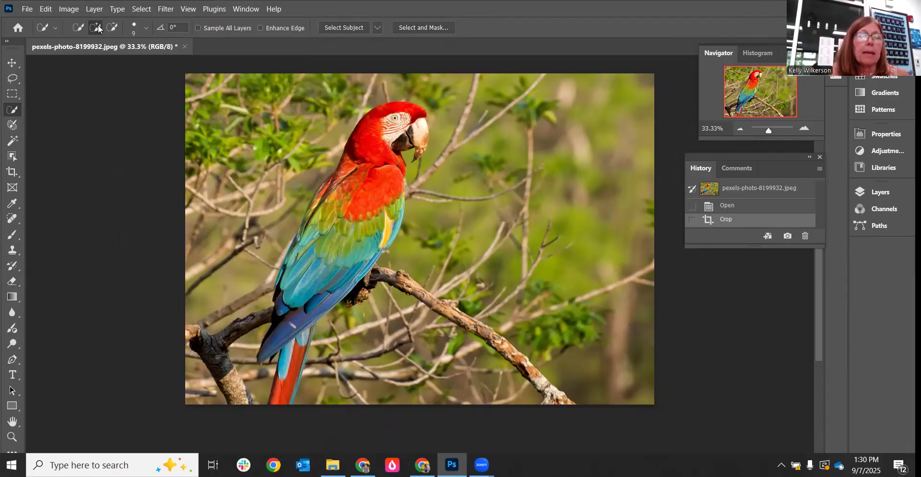
pyautogui.click(146, 30)
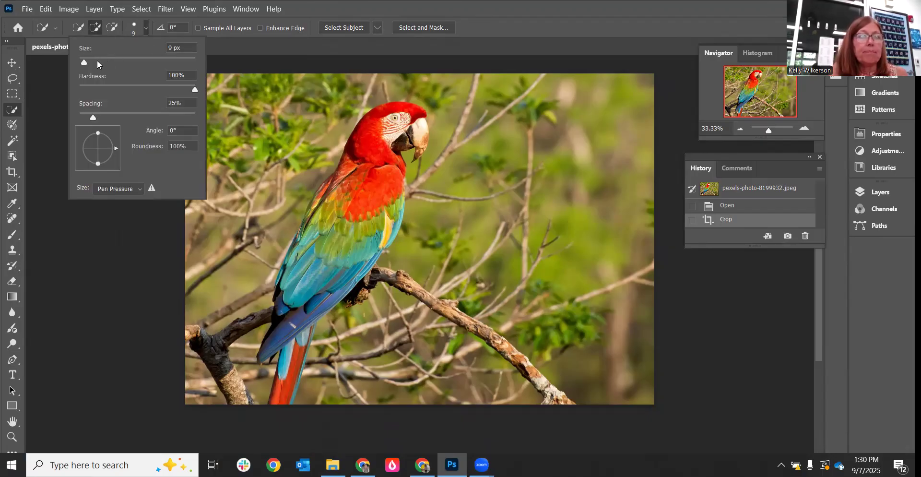
pyautogui.moveTo(81, 60); pyautogui.dragTo(90, 61)
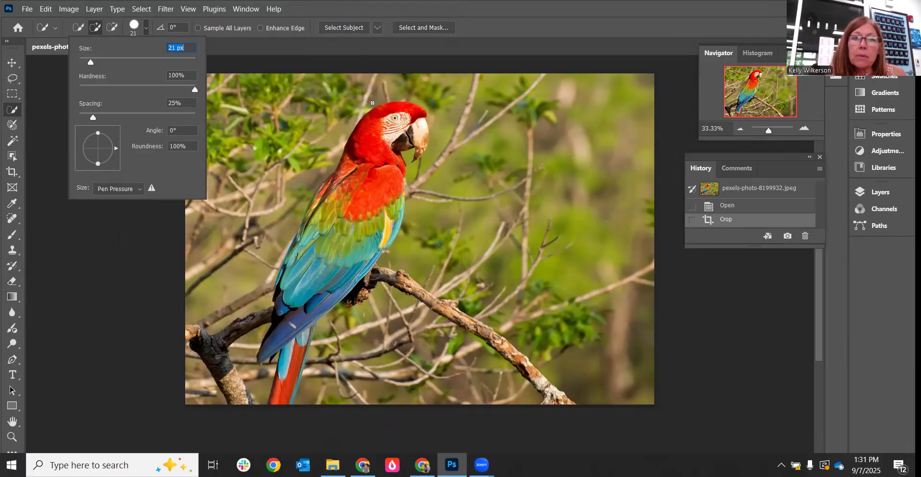
# Step: Select the whole parrot with Quick Selection strokes over its head, back, tail, wing and beak
pyautogui.moveTo(376, 111)
pyautogui.mouseDown()
pyautogui.moveTo(290, 252)
pyautogui.moveTo(266, 343)
pyautogui.mouseUp()
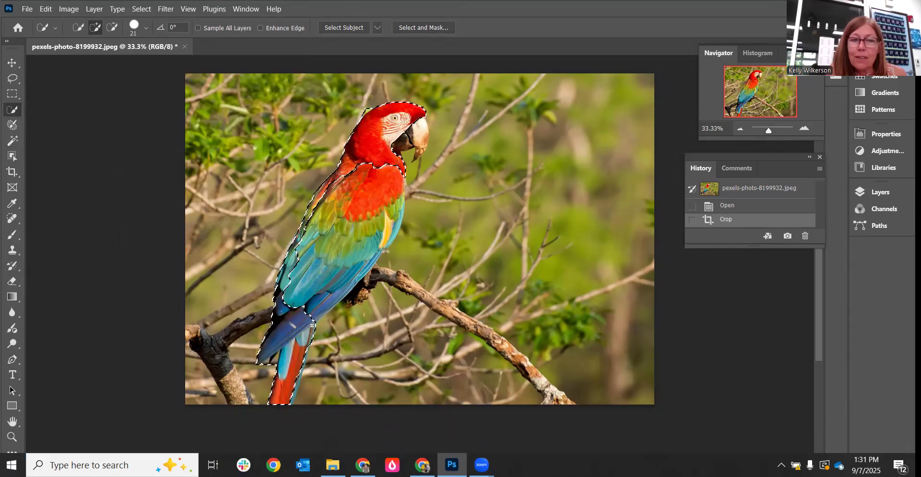
pyautogui.moveTo(325, 311)
pyautogui.mouseDown()
pyautogui.moveTo(350, 288)
pyautogui.moveTo(353, 314)
pyautogui.moveTo(382, 246)
pyautogui.mouseUp()
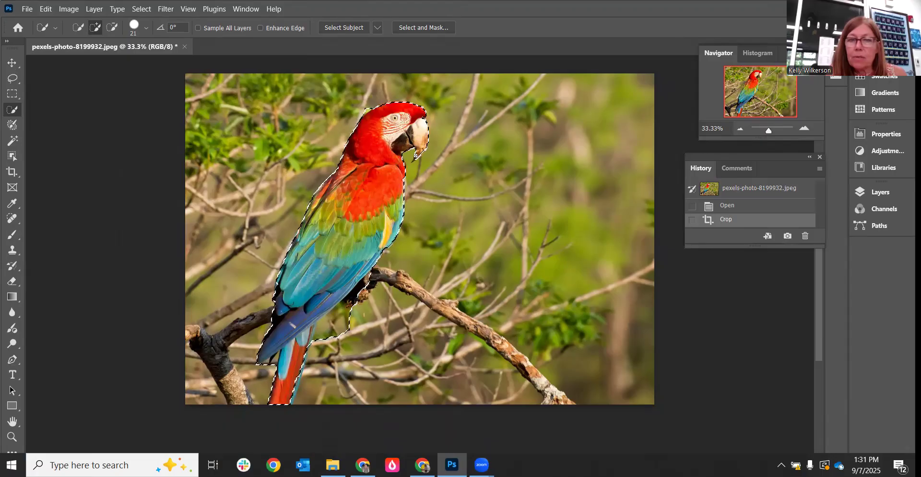
pyautogui.moveTo(415, 156); pyautogui.dragTo(416, 155)
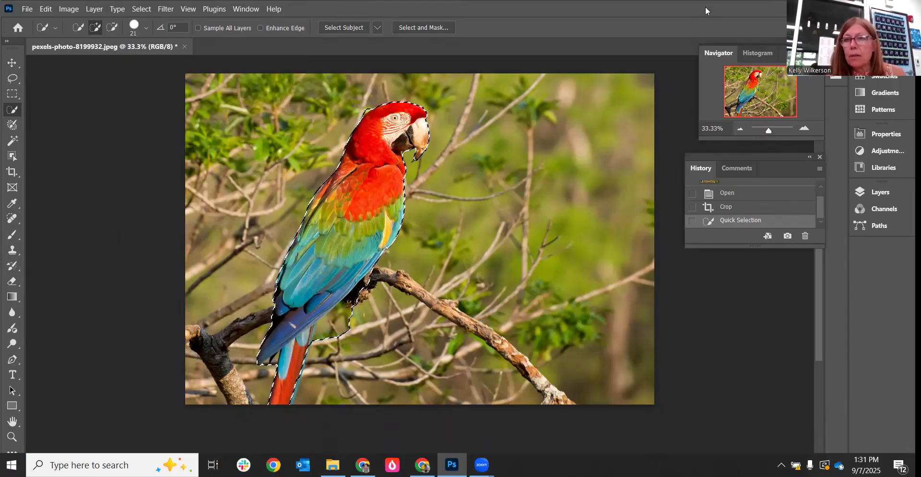
# Step: Subtract the dark branch area and the background beneath the parrot's wing from the selection with the Quick Selection tool
pyautogui.moveTo(769, 129); pyautogui.dragTo(771, 129)
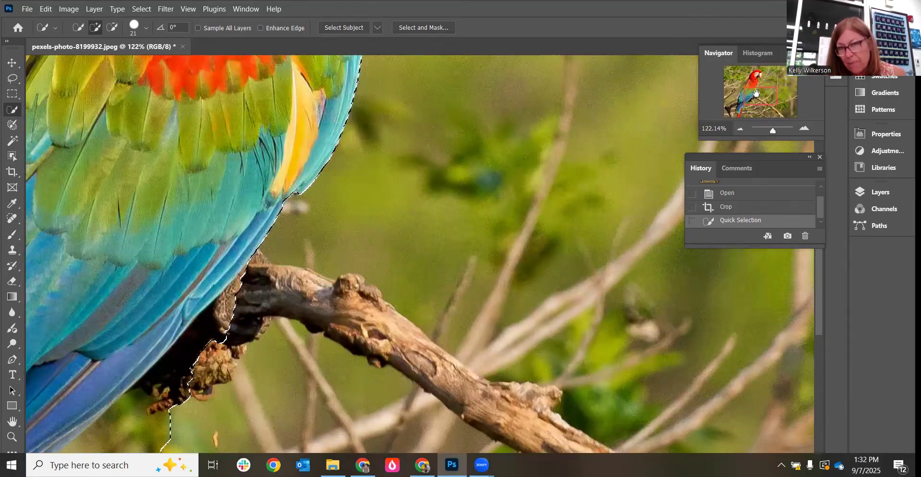
pyautogui.moveTo(762, 98); pyautogui.dragTo(754, 106)
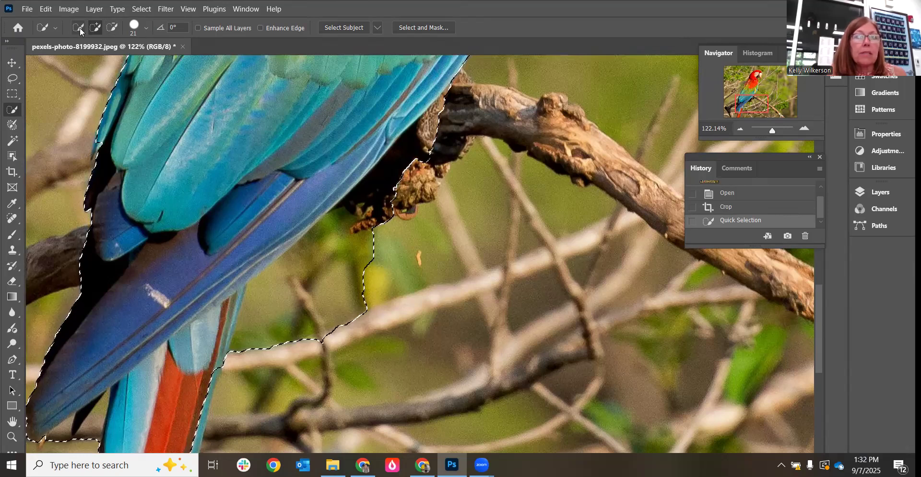
pyautogui.click(114, 28)
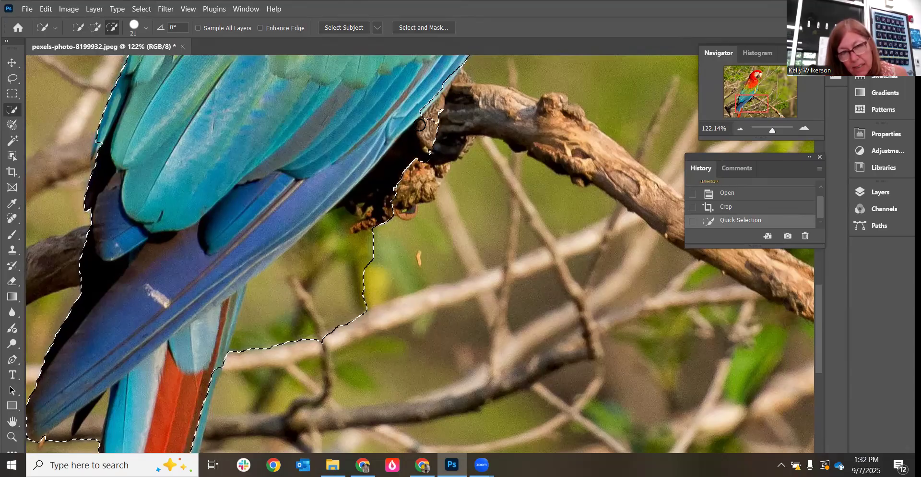
pyautogui.click(394, 144)
pyautogui.moveTo(385, 153)
pyautogui.mouseDown()
pyautogui.moveTo(329, 221)
pyautogui.moveTo(274, 263)
pyautogui.moveTo(236, 323)
pyautogui.moveTo(227, 361)
pyautogui.moveTo(235, 308)
pyautogui.mouseUp()
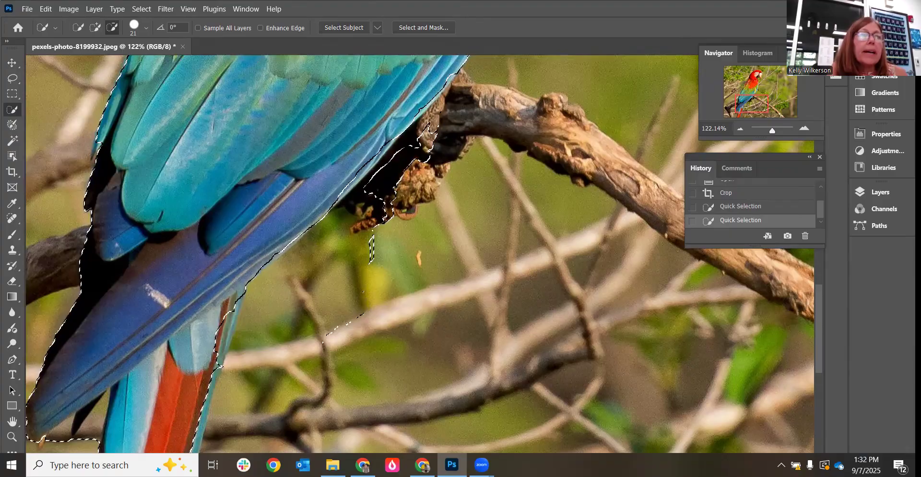
# Step: Add the missing lower wing edge and the blue outer edge of the tail feathers back to the selection
pyautogui.click(96, 29)
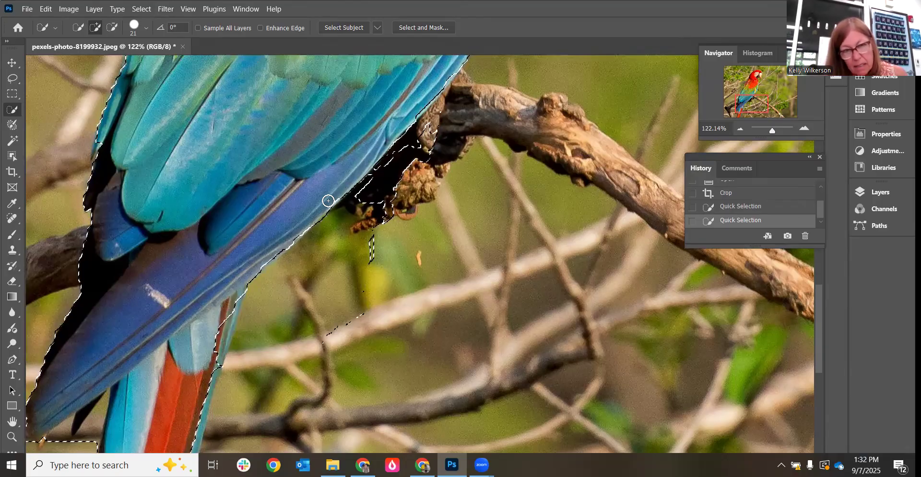
pyautogui.moveTo(270, 242); pyautogui.dragTo(269, 237)
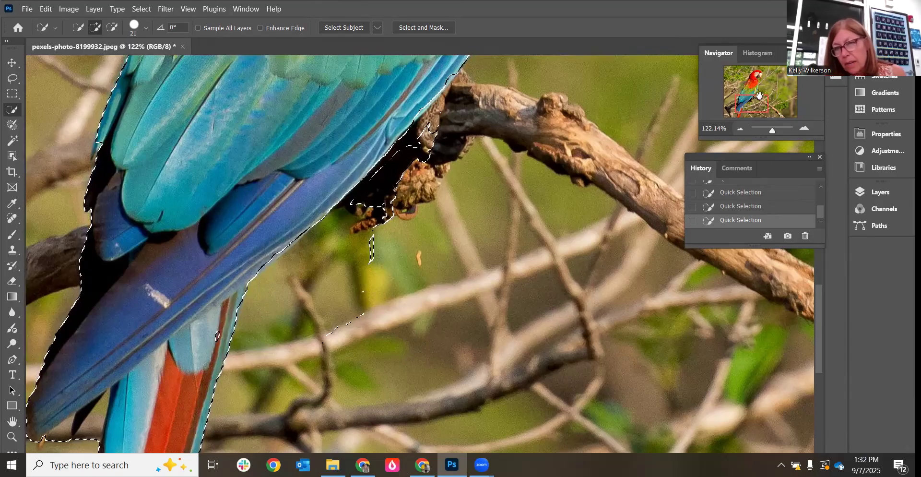
pyautogui.moveTo(750, 108); pyautogui.dragTo(751, 131)
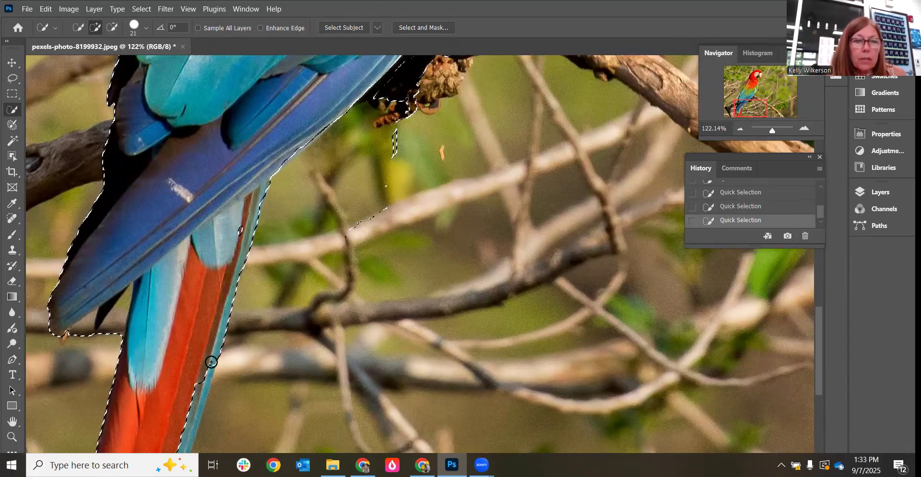
pyautogui.click(203, 388)
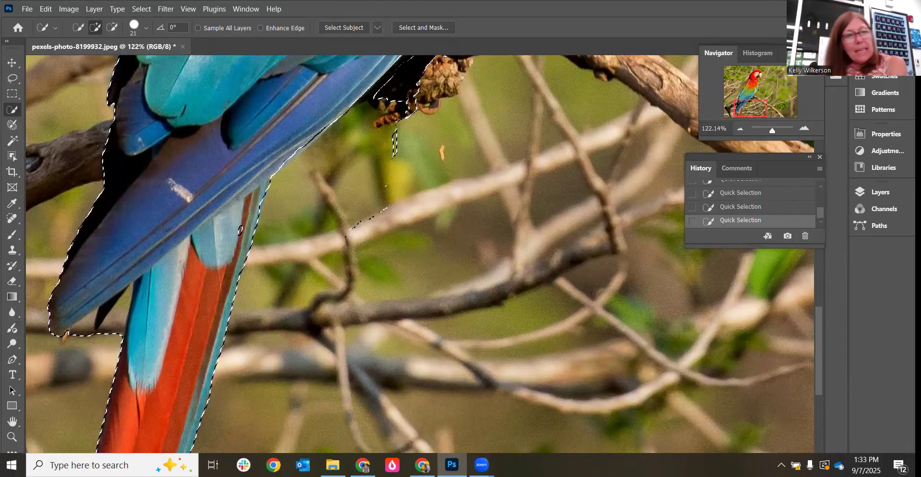
# Step: Trim the background between the wing tip and tail out of the selection, adding back the small dark feather tip
pyautogui.click(114, 27)
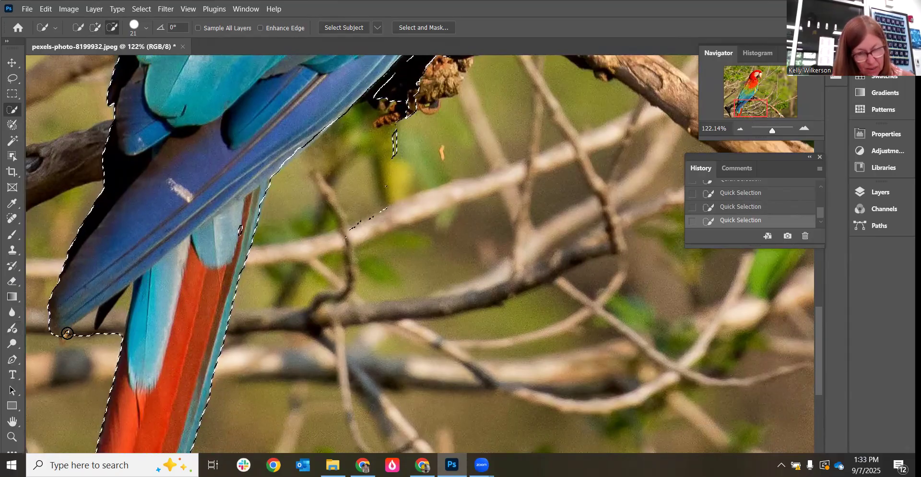
pyautogui.moveTo(66, 334)
pyautogui.mouseDown()
pyautogui.moveTo(93, 315)
pyautogui.moveTo(93, 331)
pyautogui.moveTo(113, 301)
pyautogui.mouseUp()
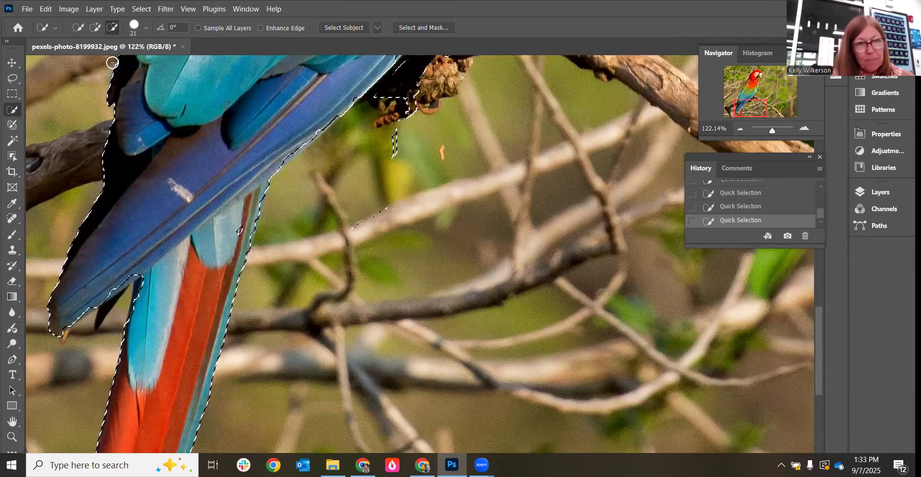
pyautogui.click(99, 27)
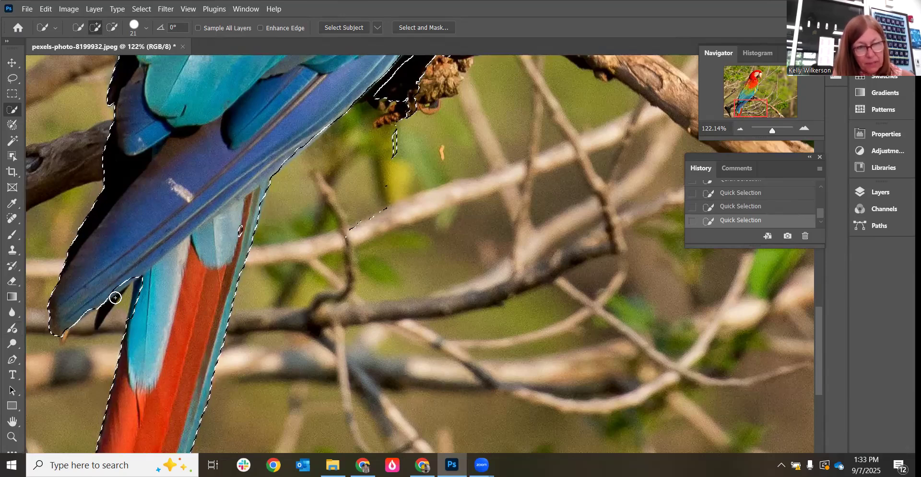
pyautogui.moveTo(103, 315); pyautogui.dragTo(99, 327)
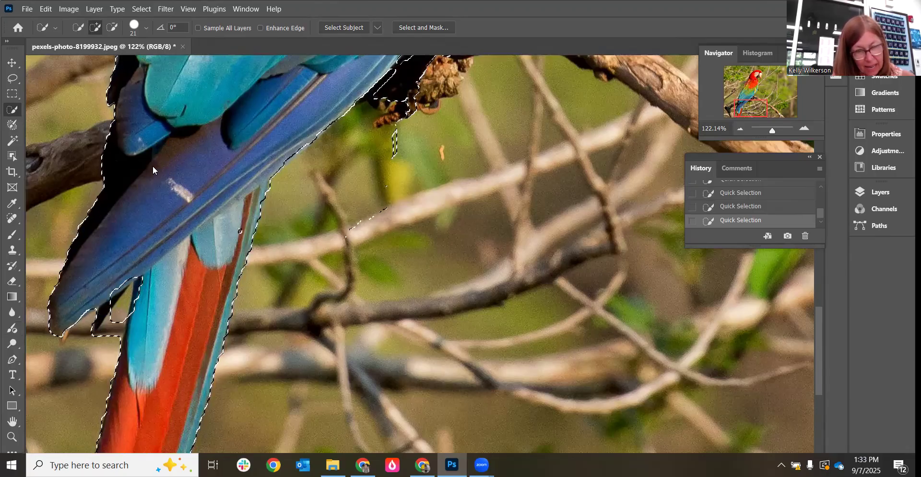
pyautogui.click(113, 27)
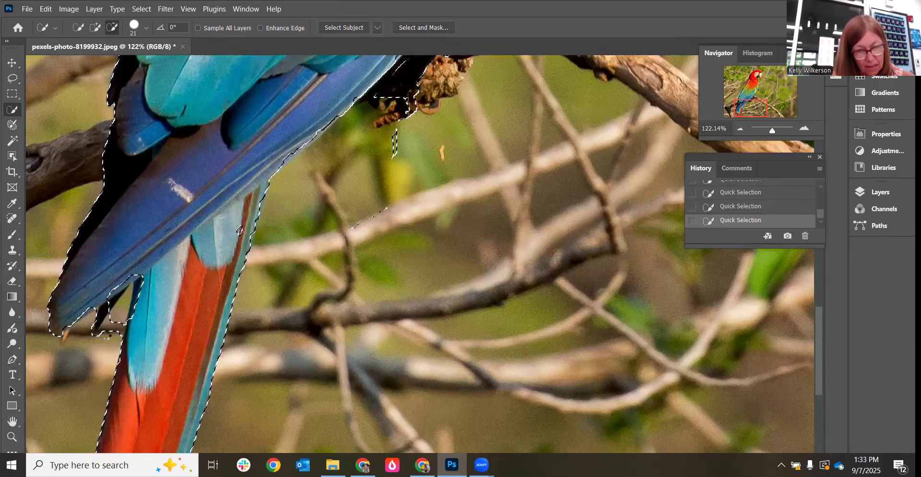
pyautogui.click(136, 287)
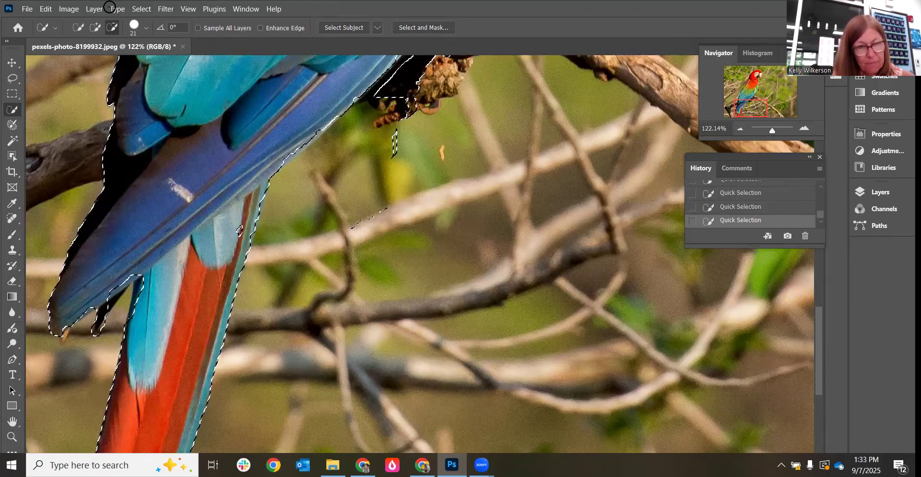
pyautogui.click(95, 27)
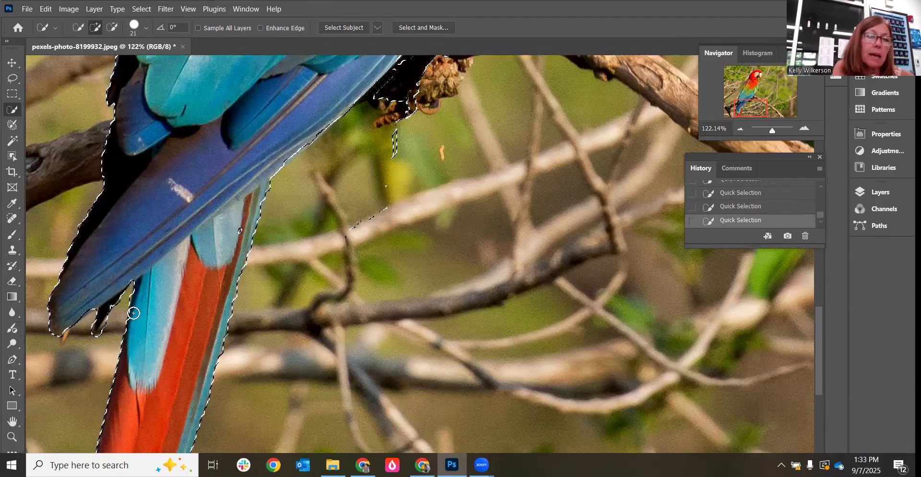
# Step: Switch to the Lasso tool, and invert the selection so that it covers the background instead of the parrot
pyautogui.click(13, 79)
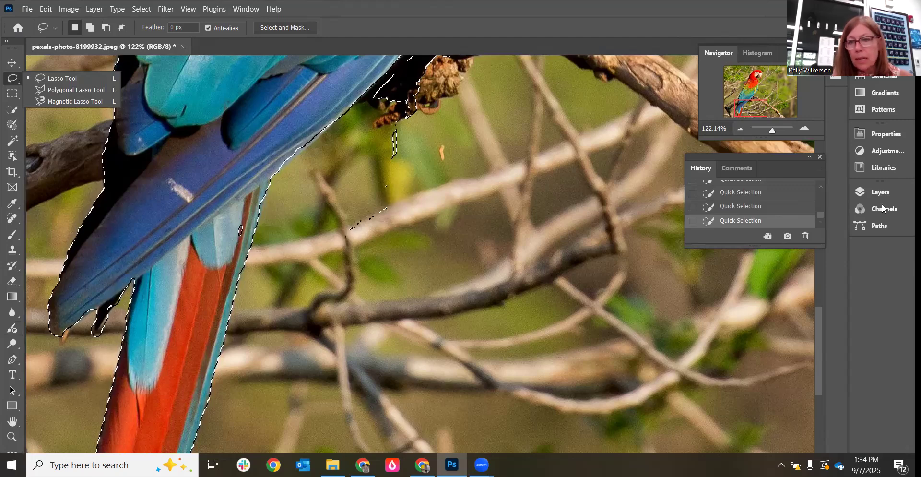
pyautogui.moveTo(773, 131); pyautogui.dragTo(777, 131)
pyautogui.click(767, 134)
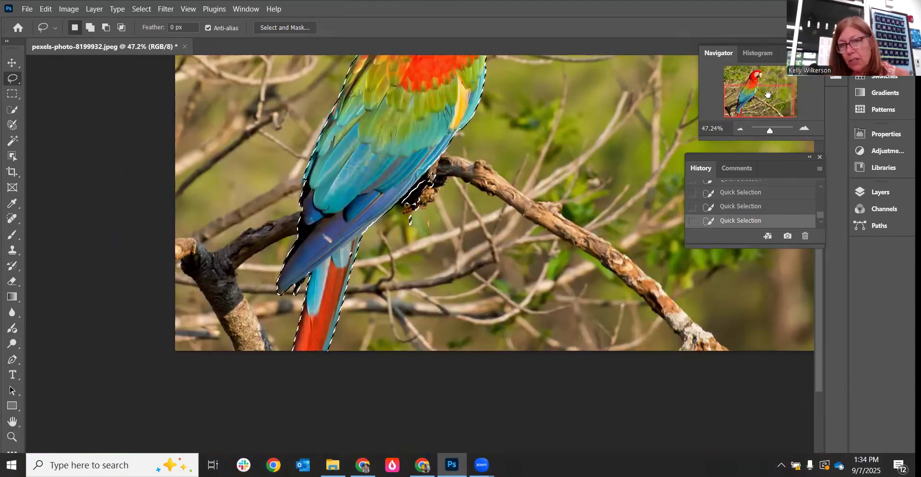
pyautogui.moveTo(768, 95); pyautogui.dragTo(767, 83)
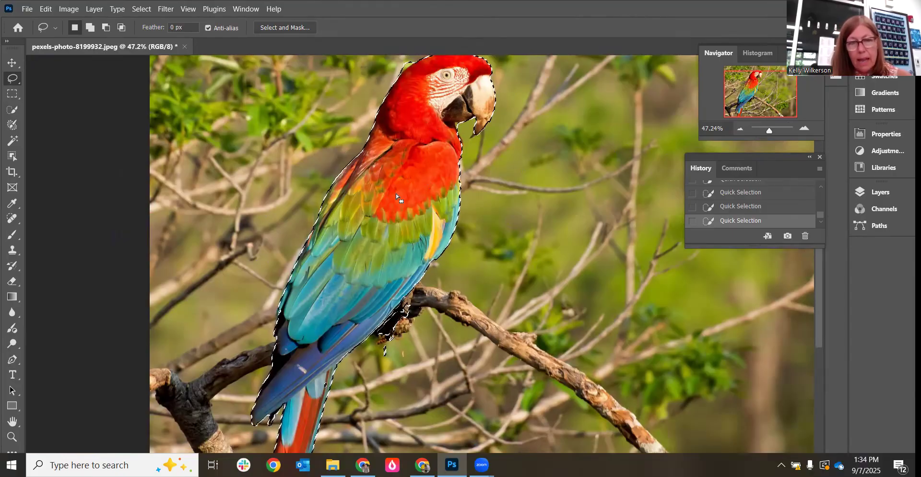
pyautogui.moveTo(767, 129); pyautogui.dragTo(770, 128)
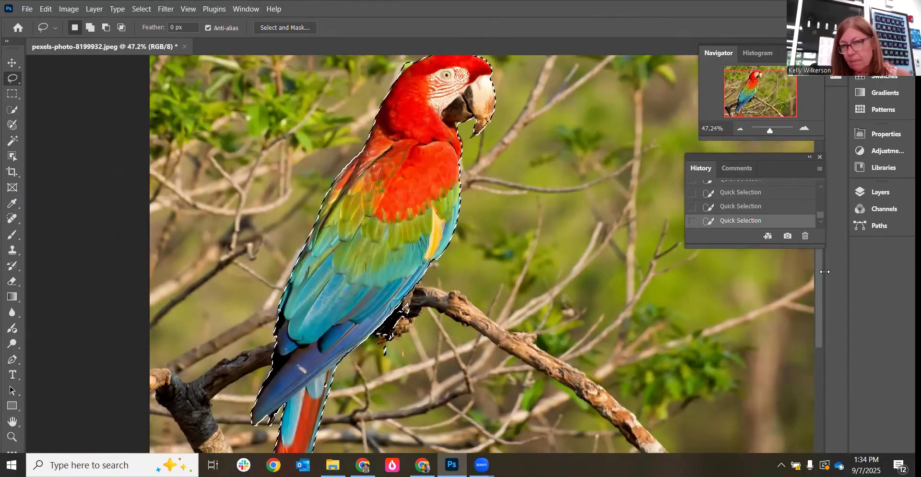
pyautogui.moveTo(822, 268); pyautogui.dragTo(820, 258)
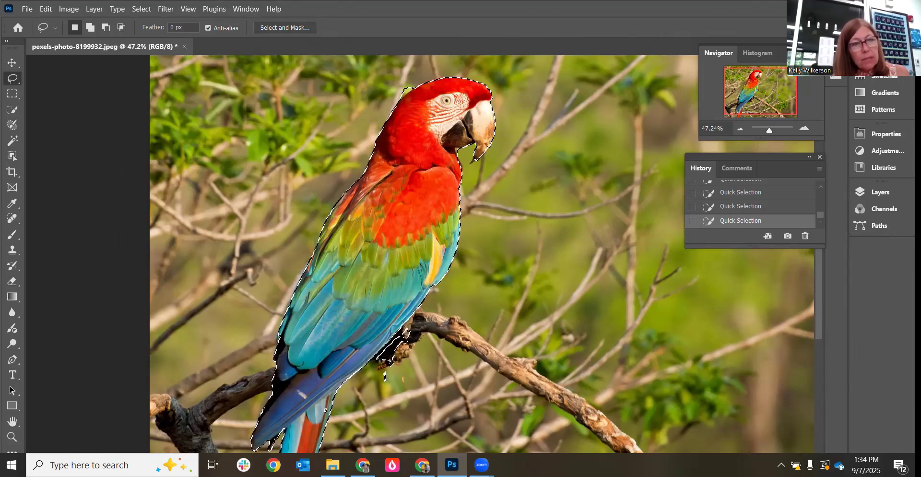
pyautogui.click(143, 9)
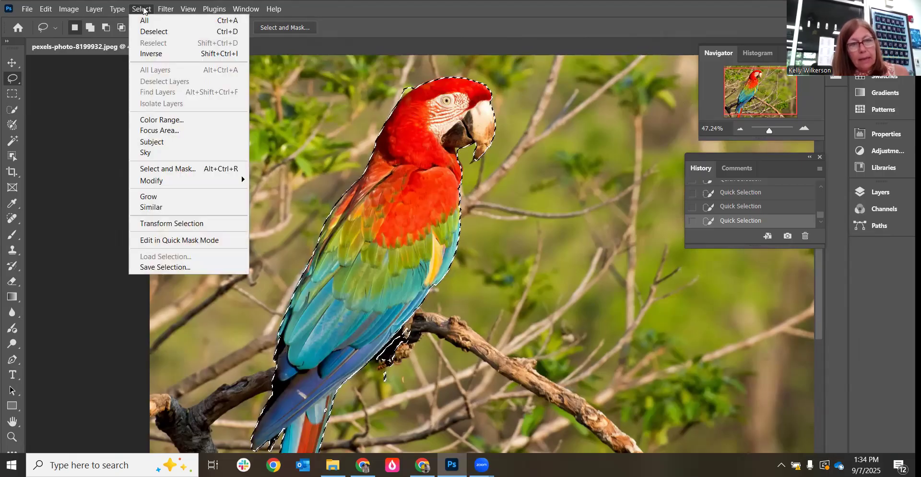
pyautogui.click(157, 57)
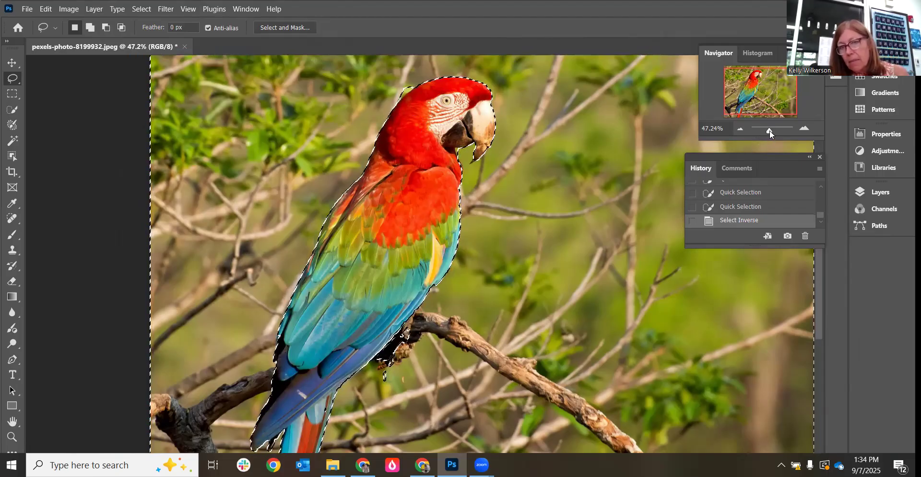
# Step: Convert the selected background to black and white using the Default preset of the Black & White adjustment
pyautogui.moveTo(770, 130); pyautogui.dragTo(768, 131)
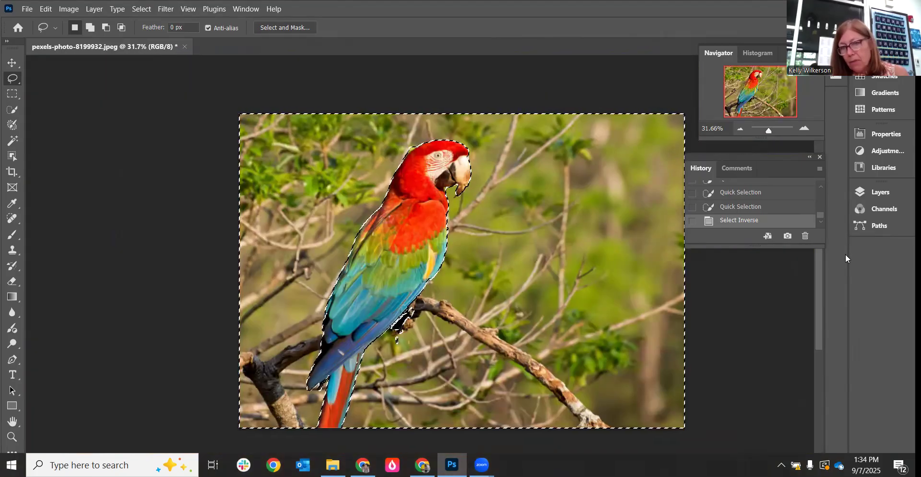
pyautogui.moveTo(821, 261); pyautogui.dragTo(827, 274)
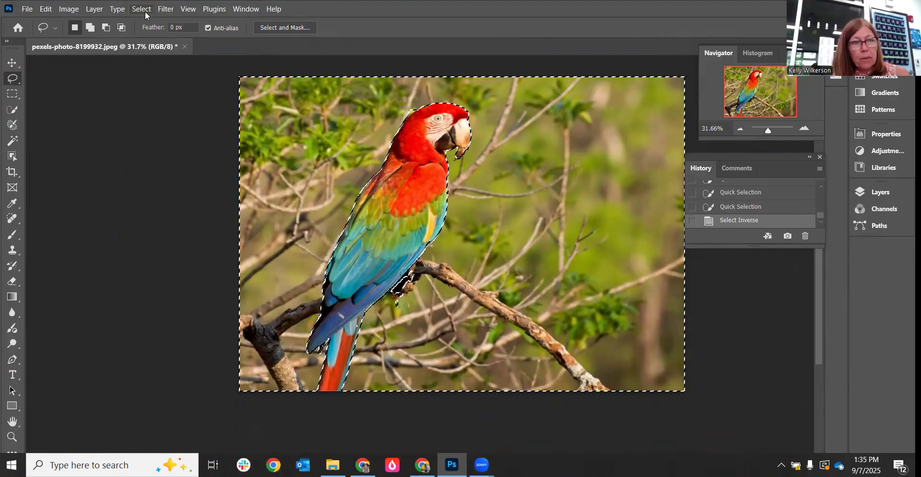
pyautogui.click(69, 9)
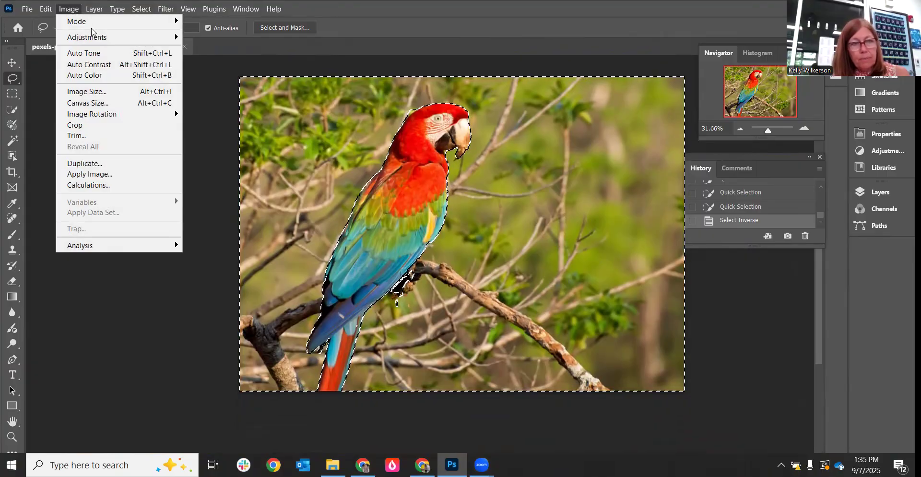
pyautogui.moveTo(96, 40)
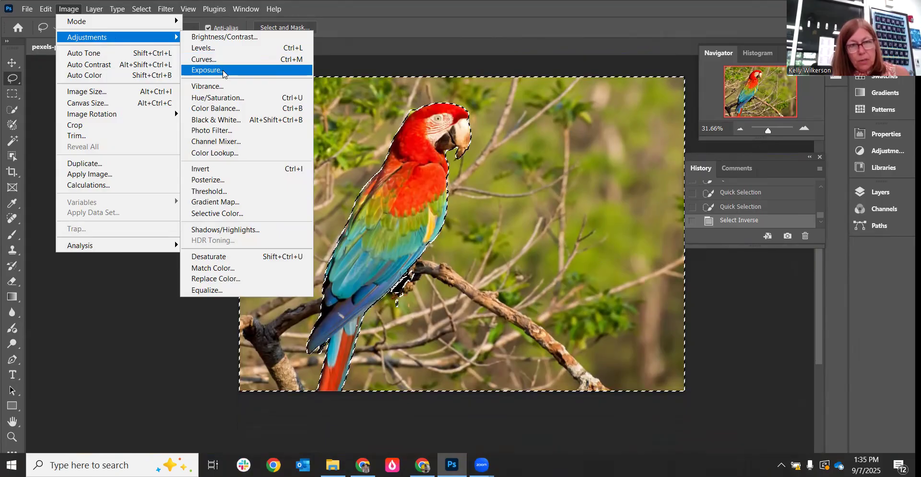
pyautogui.click(235, 122)
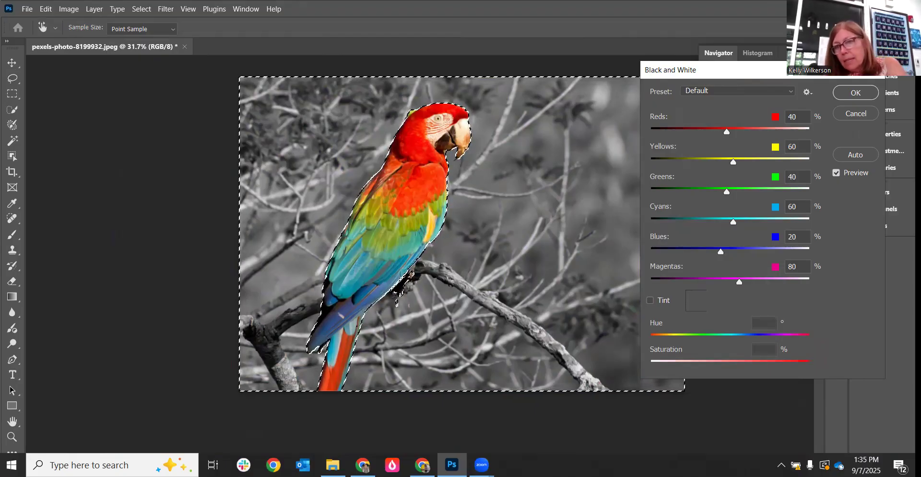
pyautogui.click(856, 92)
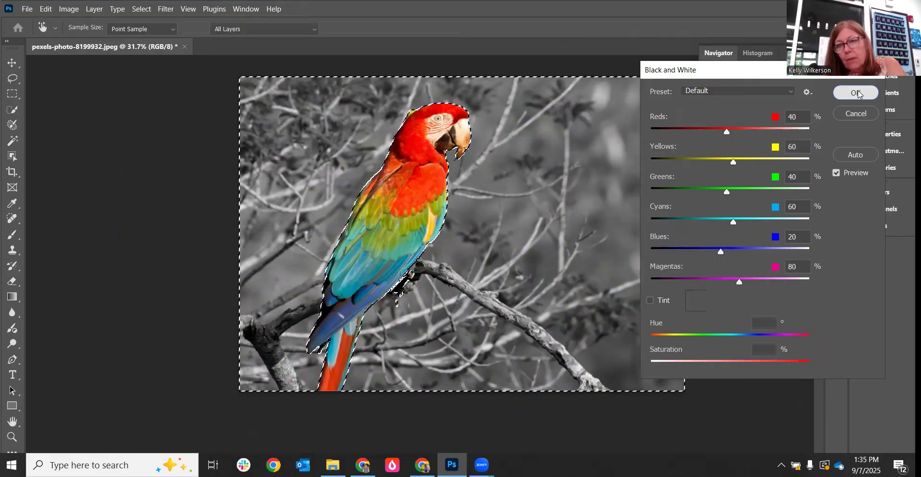
# Step: Deselect the background, and step the history back to the Black & White state
pyautogui.hotkey('ctrl', 'd')
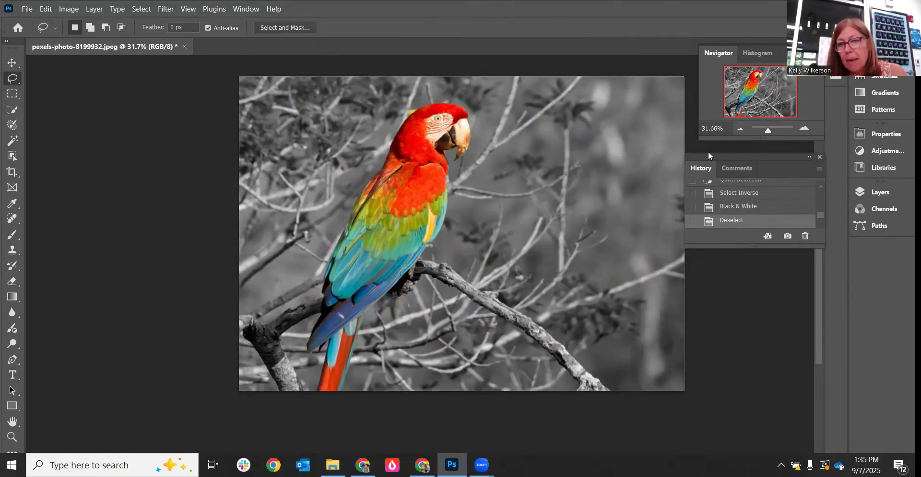
pyautogui.moveTo(773, 254); pyautogui.dragTo(767, 244)
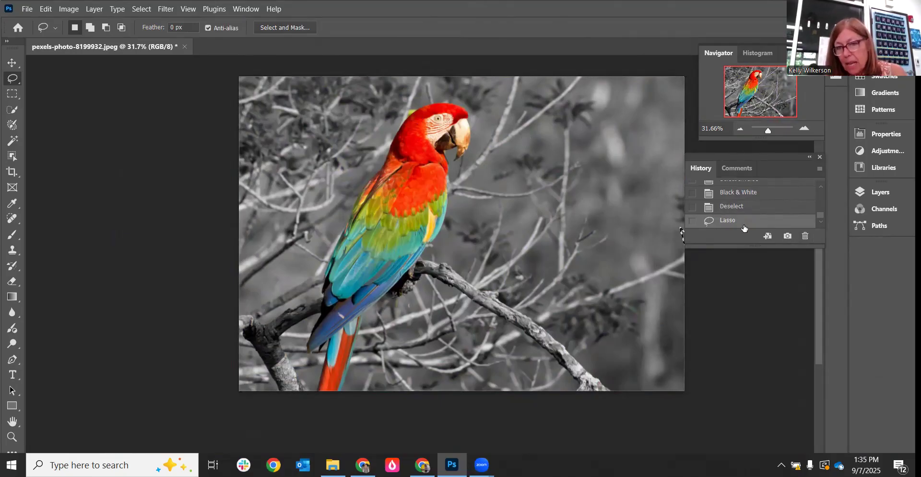
pyautogui.click(746, 195)
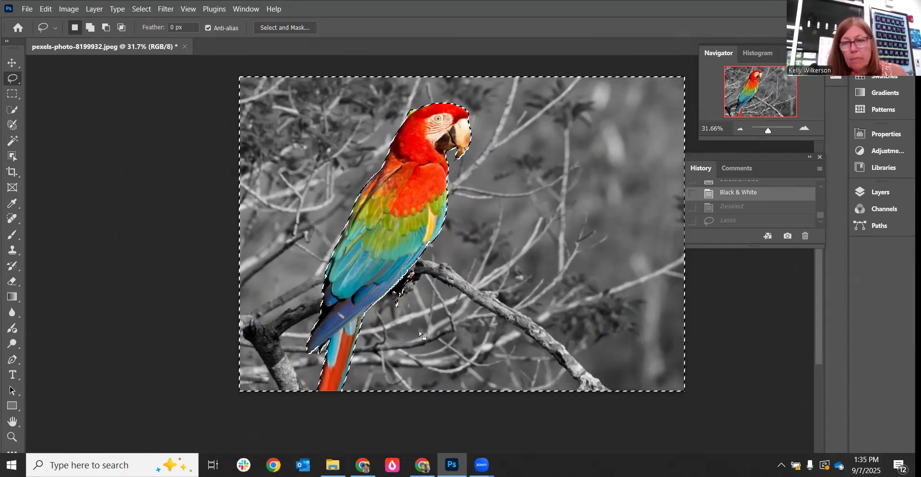
# Step: Apply a Black & White adjustment to the background with a tint of hue 164 and saturation 15%, and deselect
pyautogui.click(70, 10)
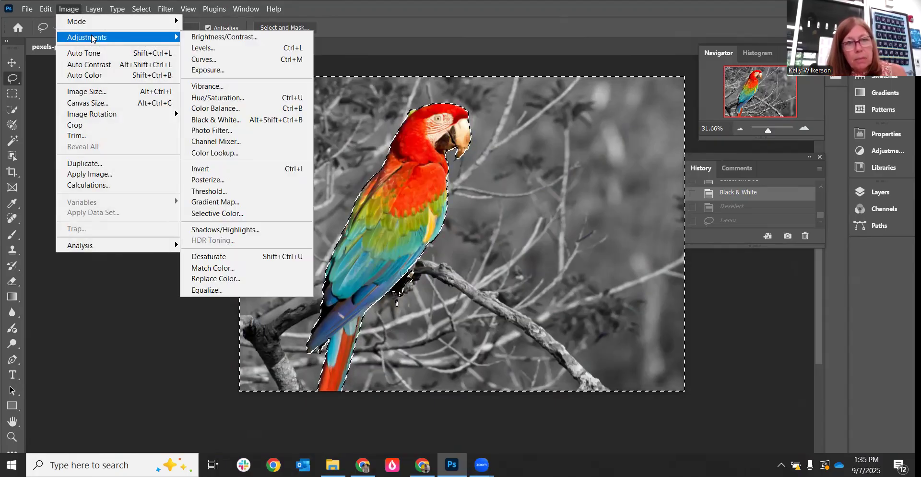
pyautogui.click(234, 121)
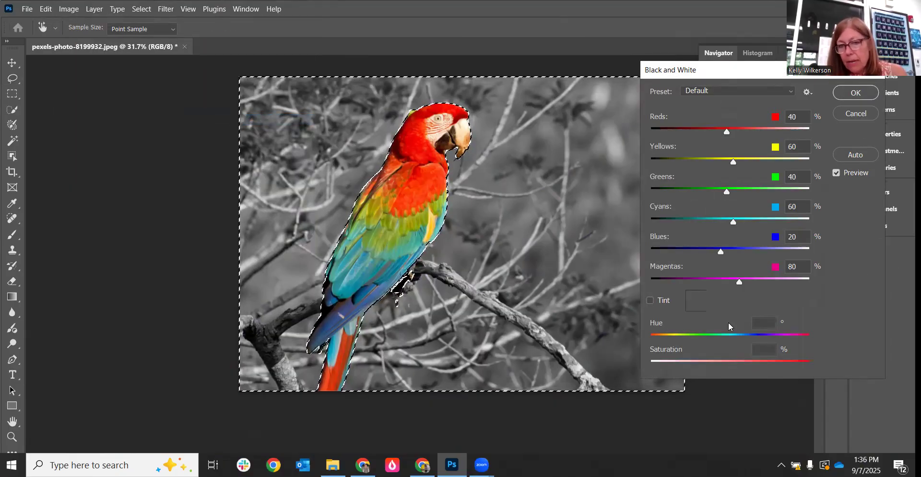
pyautogui.click(651, 301)
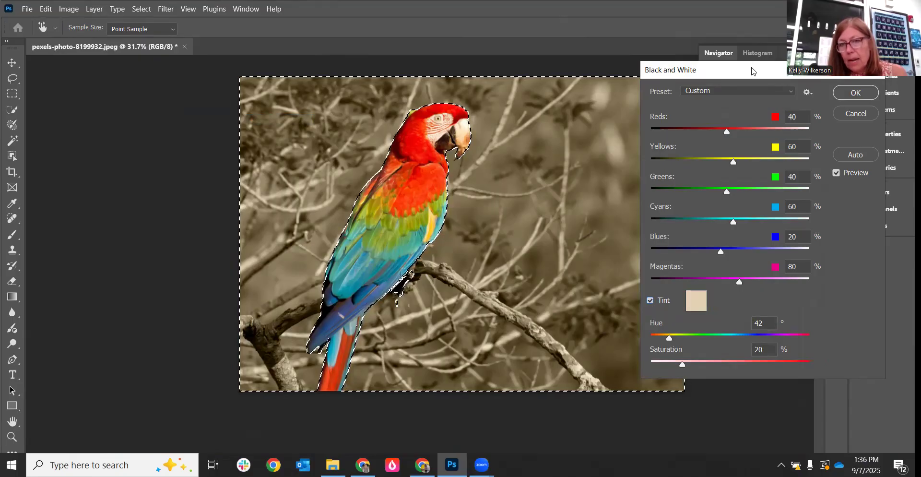
pyautogui.moveTo(751, 72); pyautogui.dragTo(741, 22)
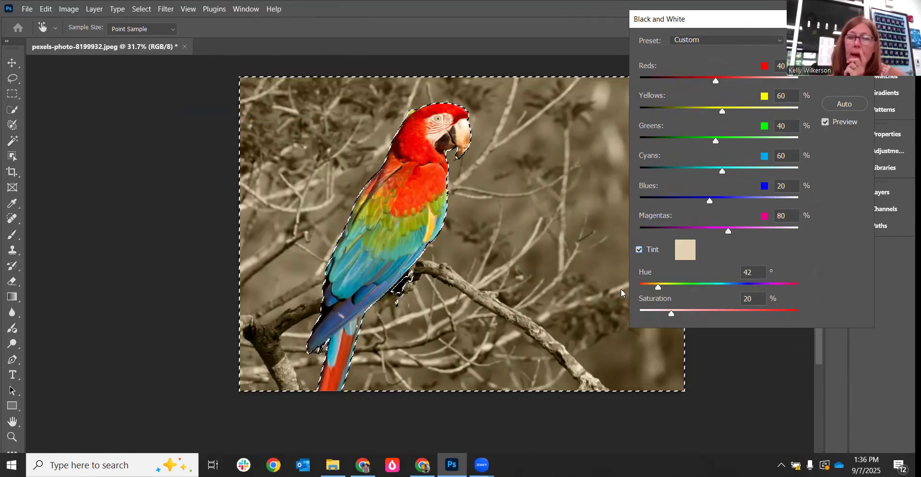
pyautogui.moveTo(658, 290); pyautogui.dragTo(714, 302)
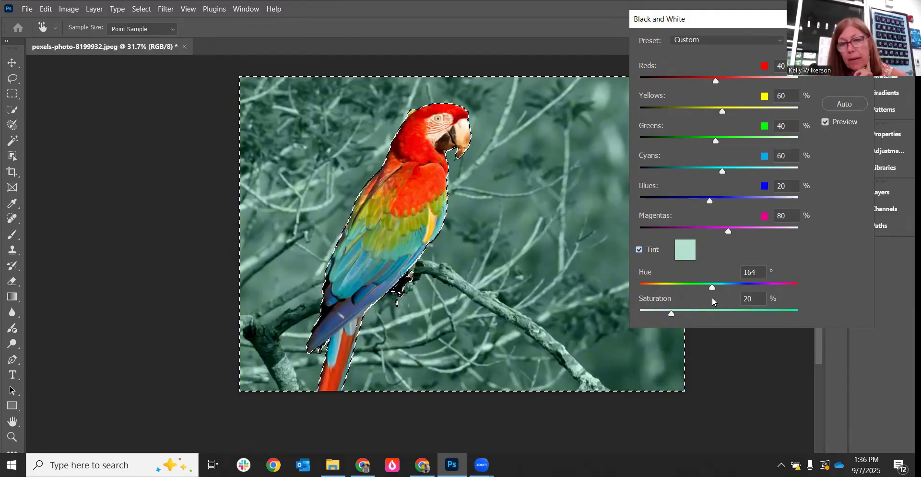
pyautogui.moveTo(715, 302); pyautogui.dragTo(664, 314)
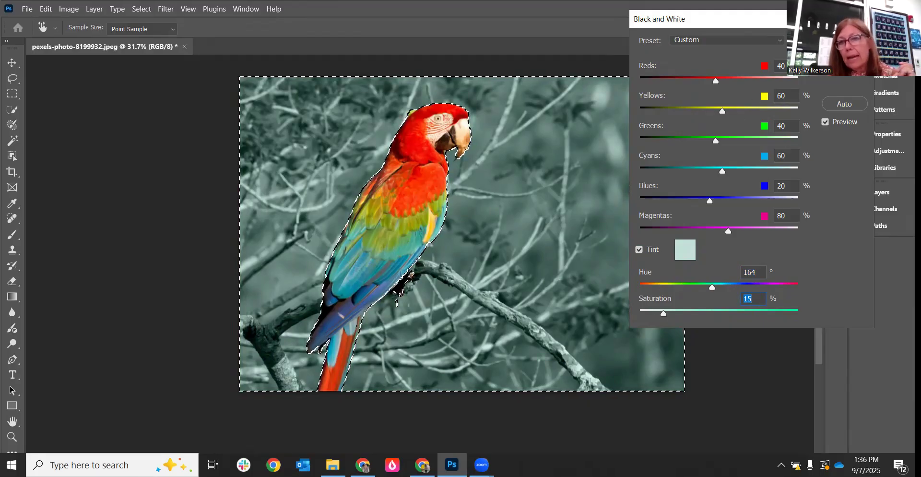
pyautogui.press('Return')
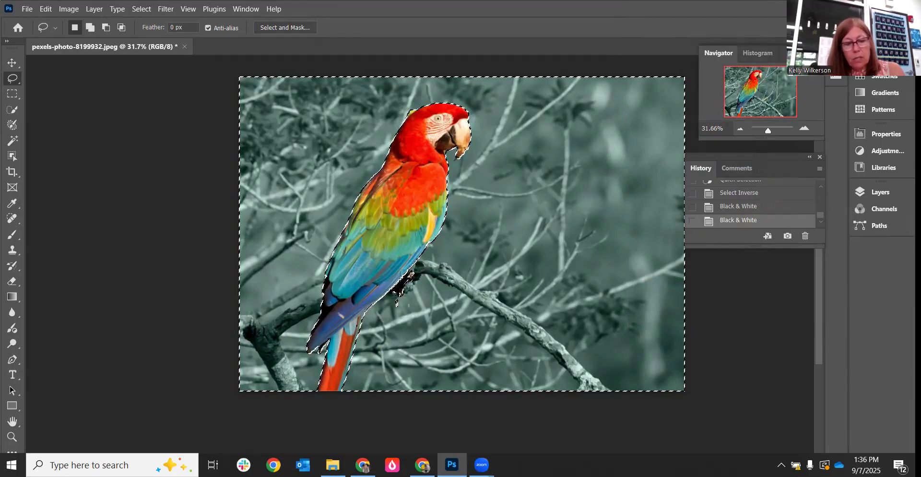
pyautogui.hotkey('ctrl', 'd')
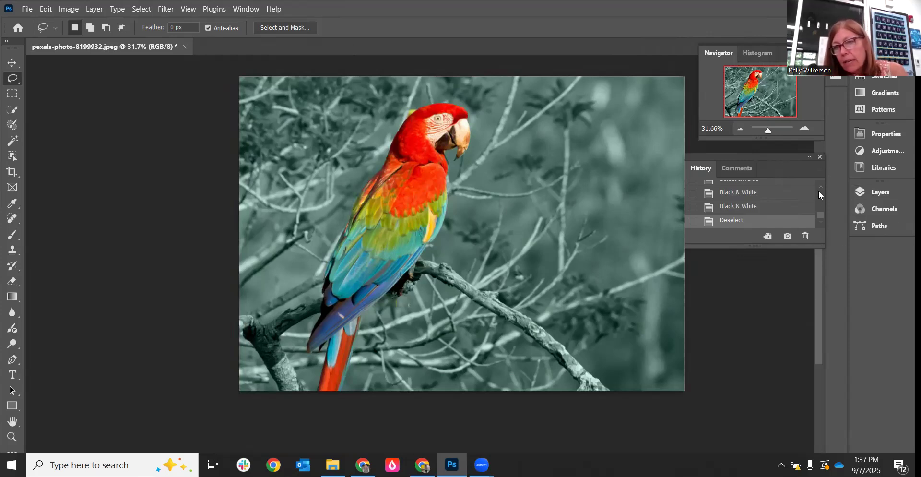
# Step: Step the history back to the inverted selection and the earlier parrot selection, and return to the latest Deselect state
pyautogui.moveTo(820, 211); pyautogui.dragTo(820, 209)
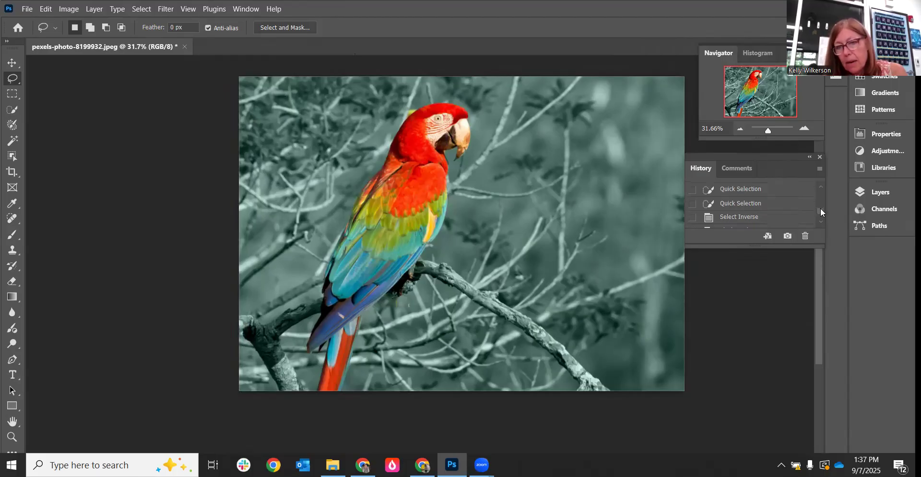
pyautogui.click(744, 219)
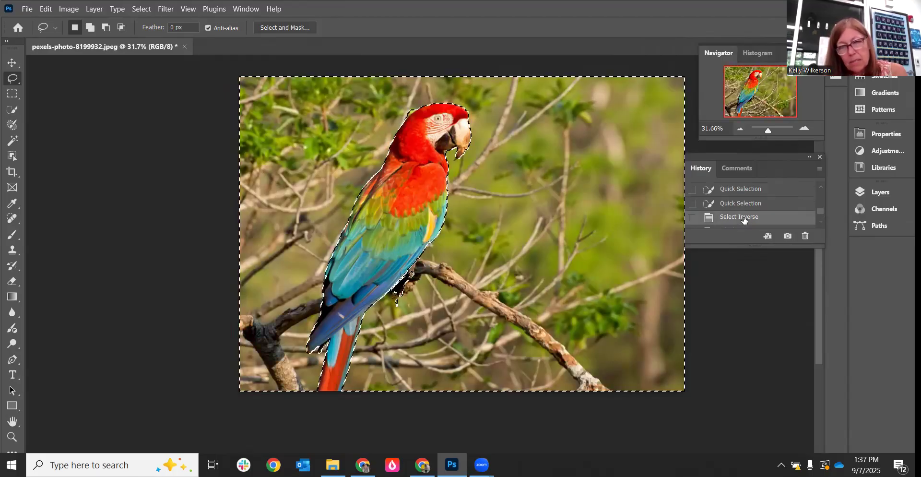
pyautogui.click(751, 204)
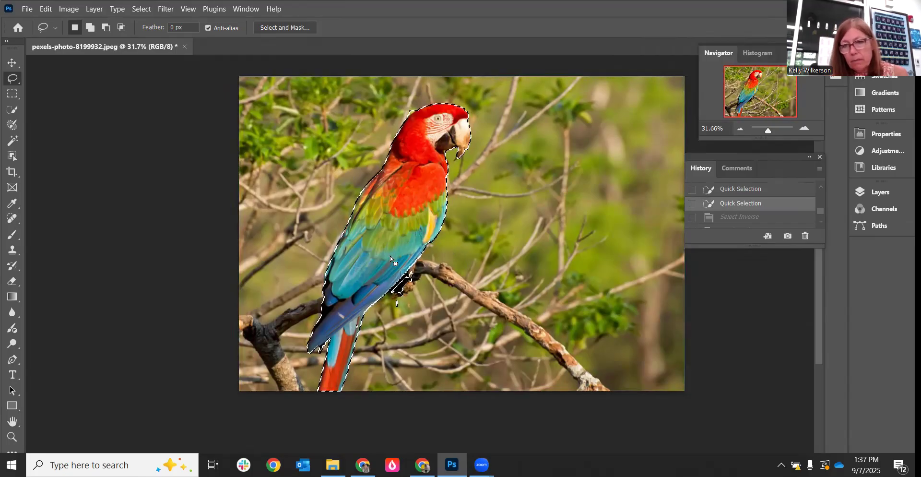
pyautogui.moveTo(823, 209); pyautogui.dragTo(818, 213)
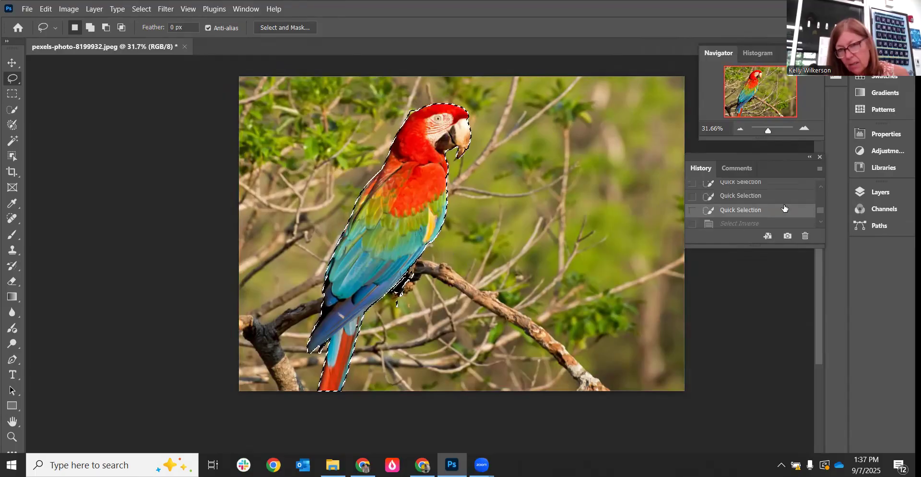
pyautogui.click(755, 224)
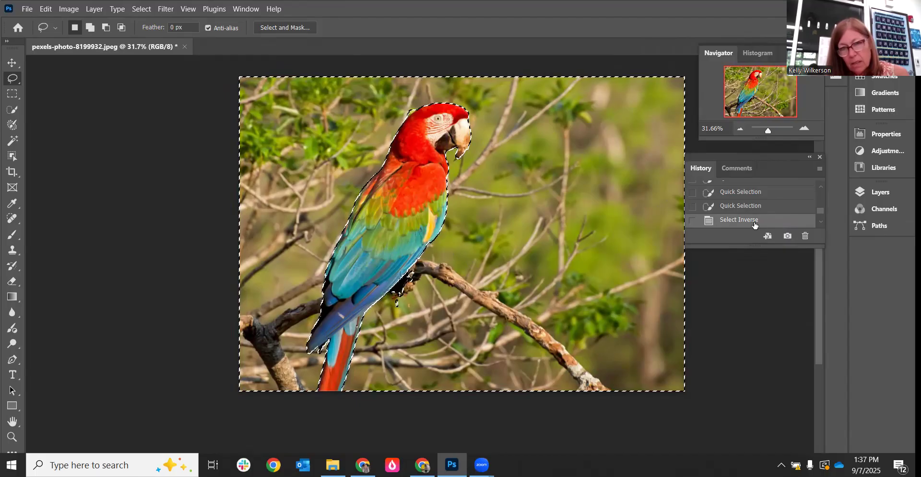
pyautogui.moveTo(822, 210); pyautogui.dragTo(822, 221)
pyautogui.click(743, 222)
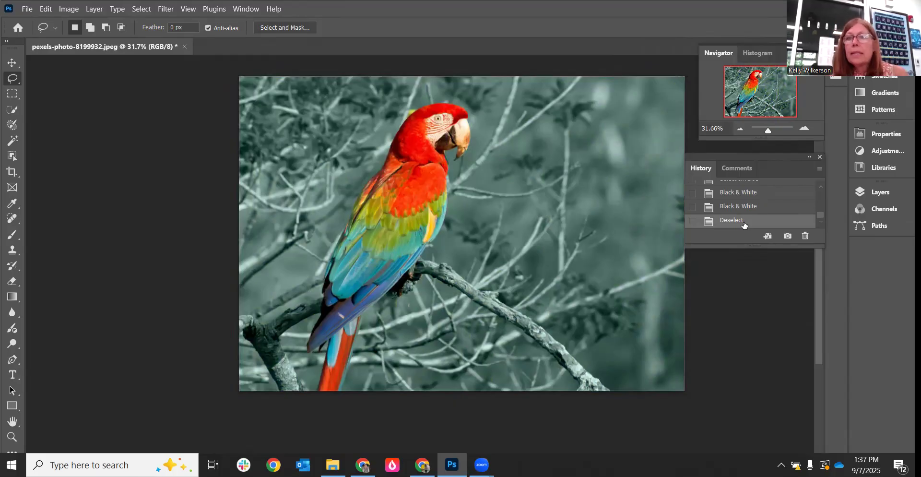
# Step: Step the history back to the tinted Black & White state, and invert the selection so that it covers the parrot
pyautogui.click(752, 205)
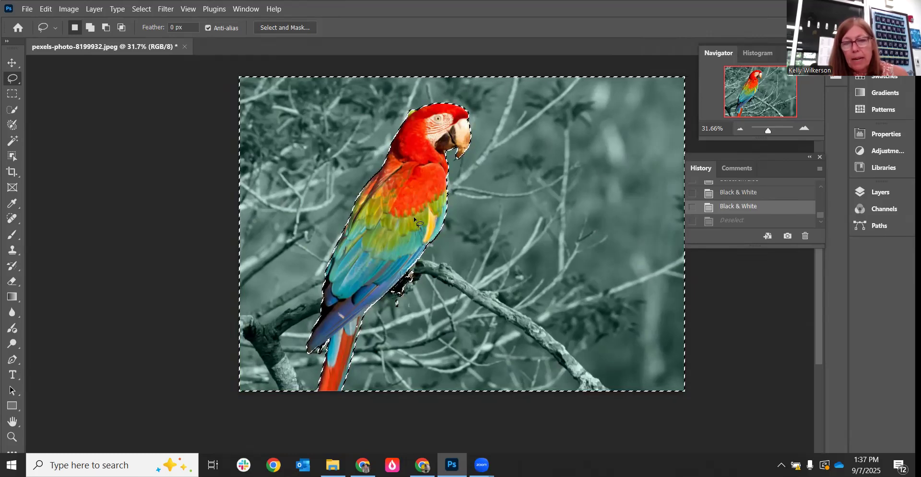
pyautogui.click(142, 10)
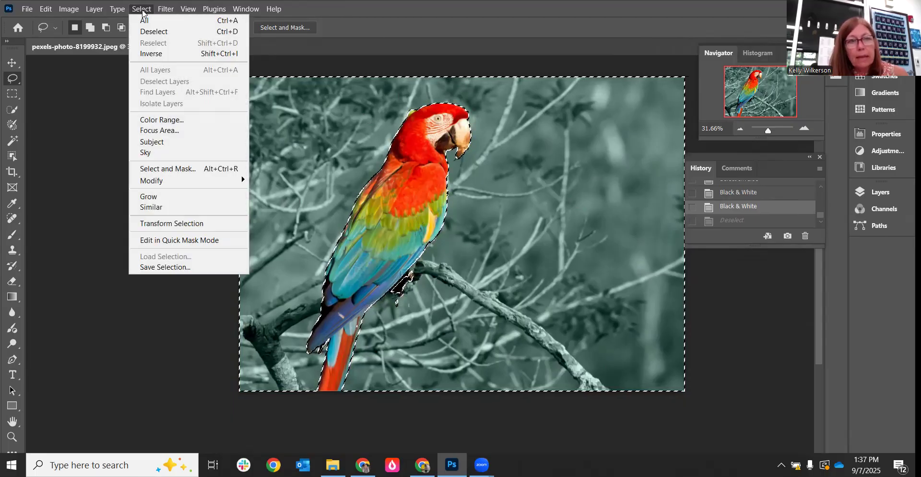
pyautogui.click(163, 56)
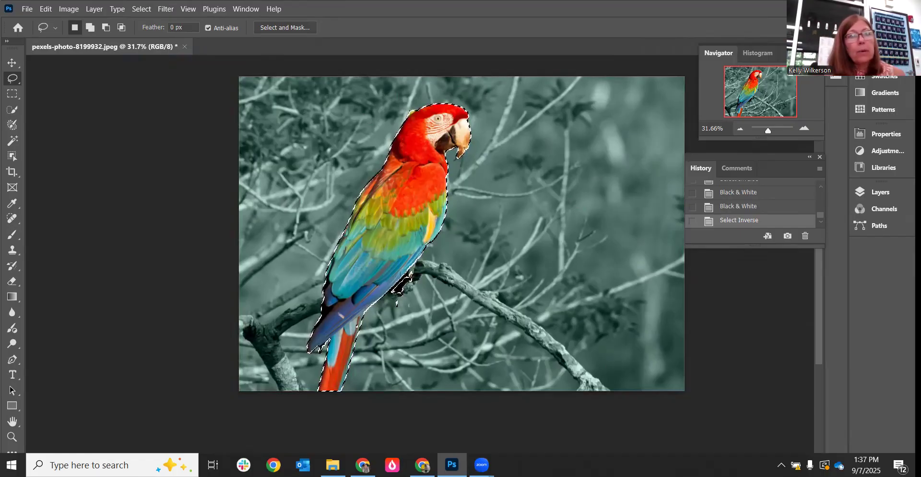
pyautogui.click(70, 9)
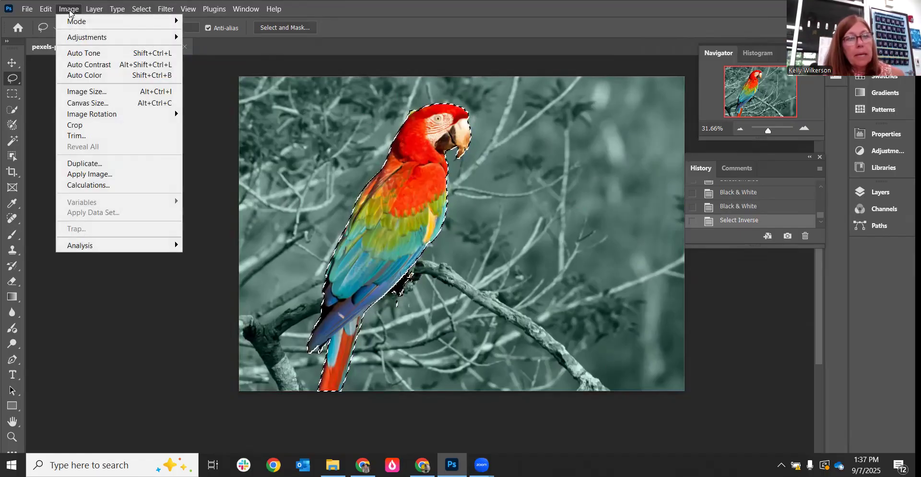
pyautogui.moveTo(88, 41)
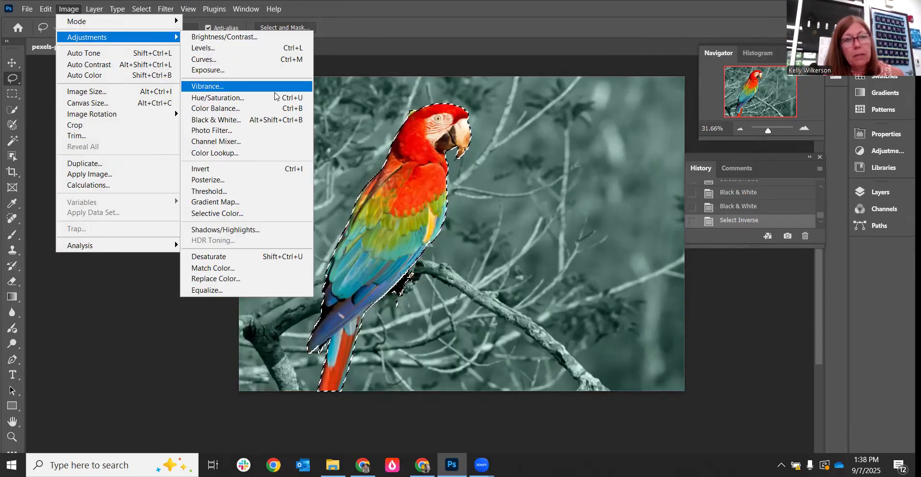
pyautogui.click(272, 98)
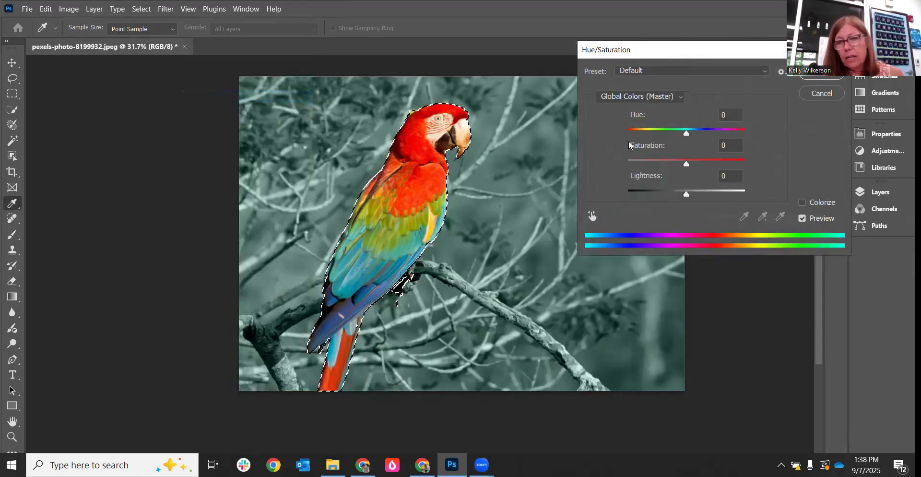
pyautogui.moveTo(686, 134)
pyautogui.mouseDown()
pyautogui.moveTo(718, 138)
pyautogui.moveTo(690, 139)
pyautogui.mouseUp()
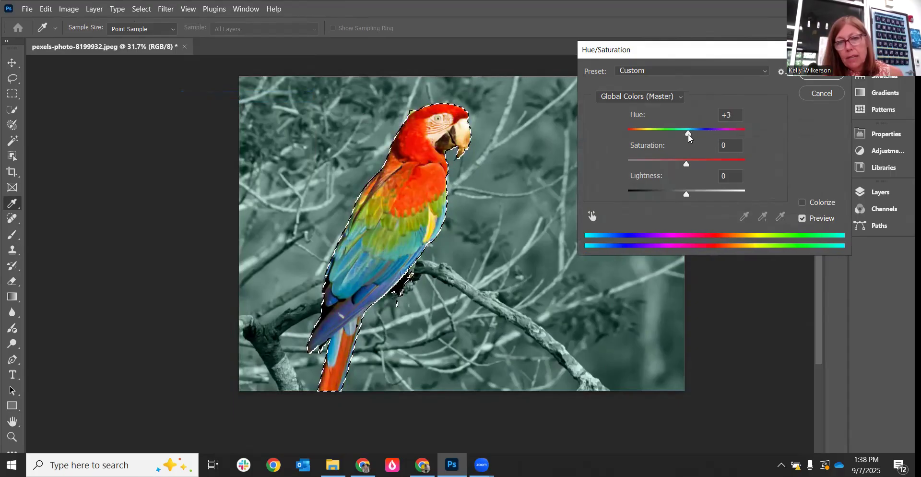
pyautogui.click(821, 96)
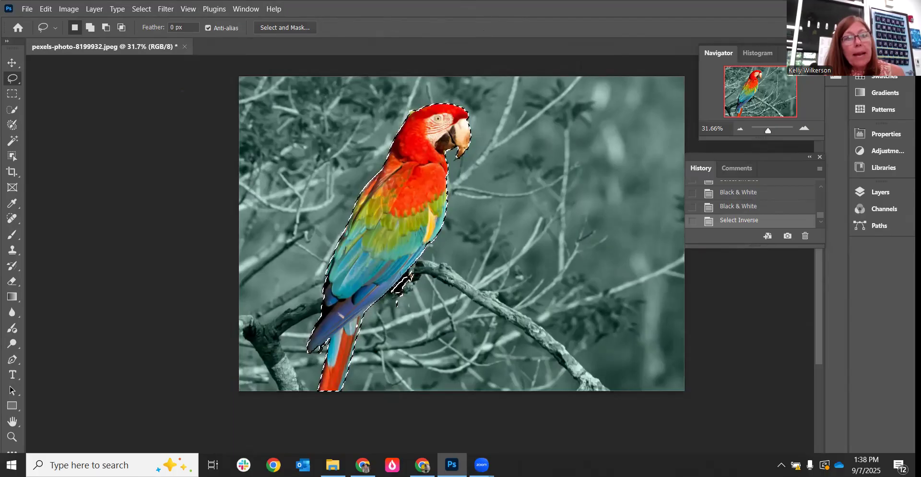
# Step: Preview the Artistic filters Colored Pencil, Cutout, Fresco, Rough Pastels and Poster Edges on the selected parrot in the Filter Gallery
pyautogui.click(166, 9)
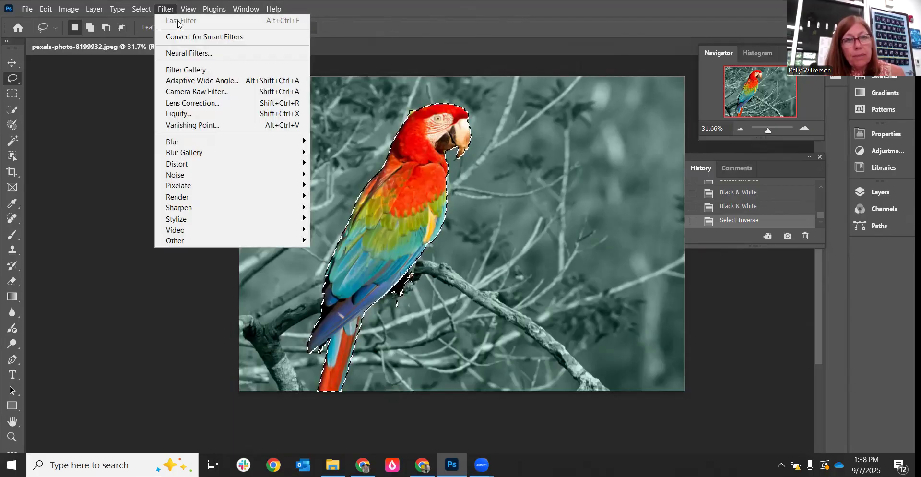
pyautogui.click(200, 71)
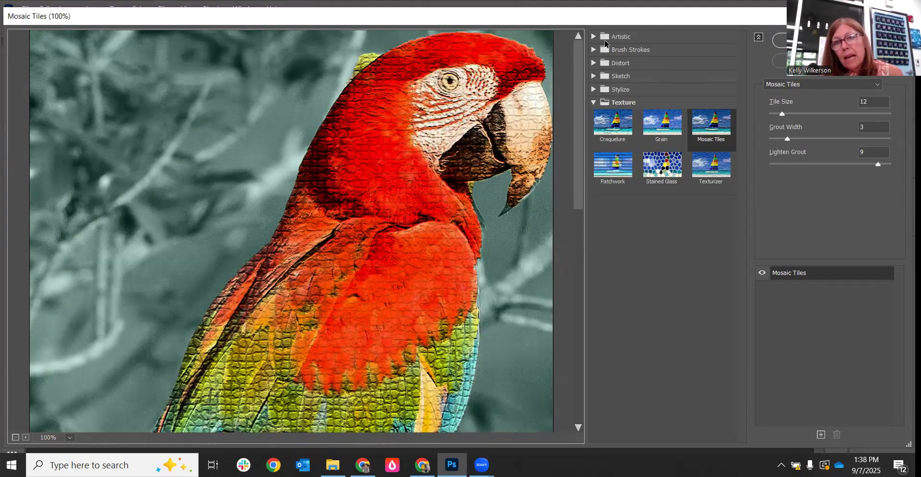
pyautogui.click(594, 37)
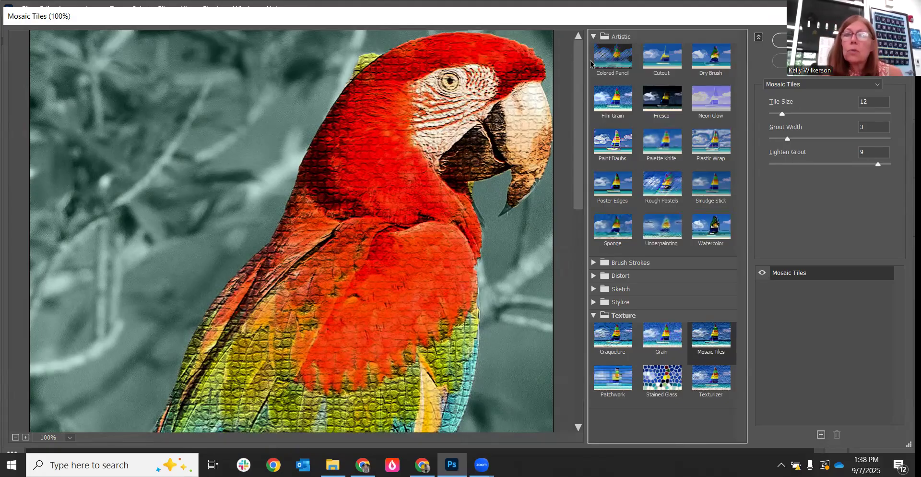
pyautogui.click(624, 63)
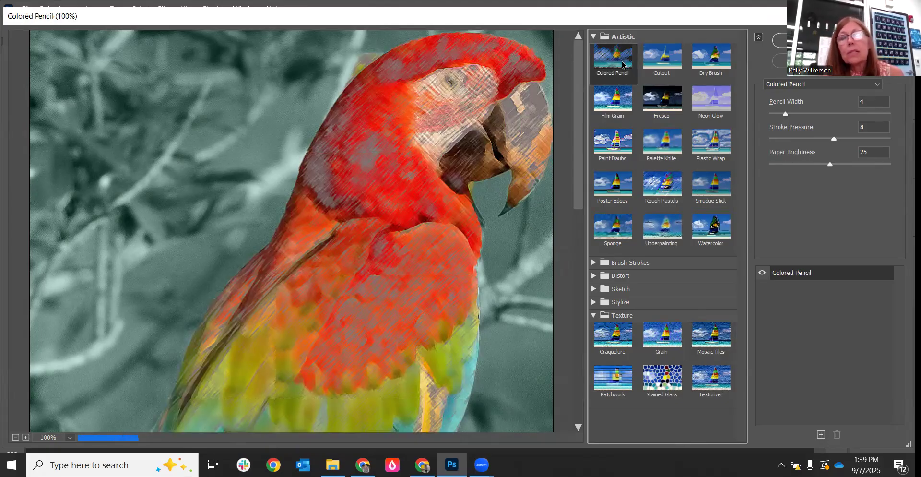
pyautogui.click(666, 66)
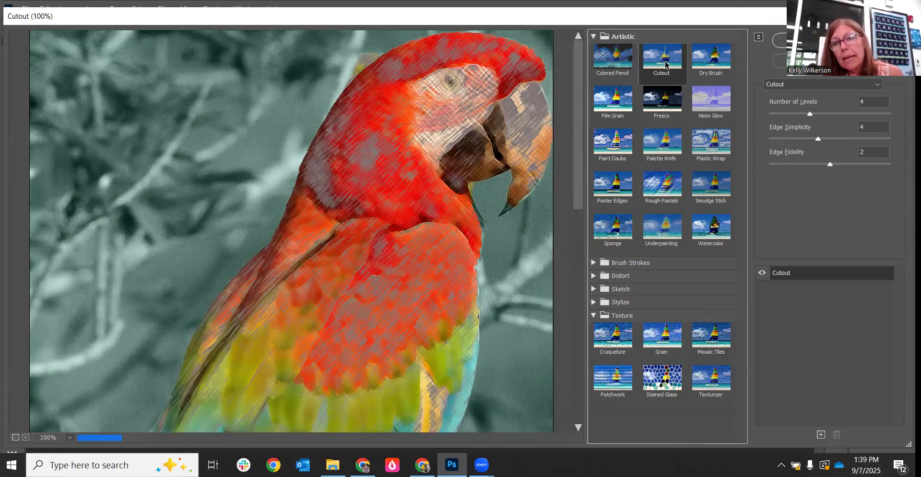
pyautogui.click(660, 109)
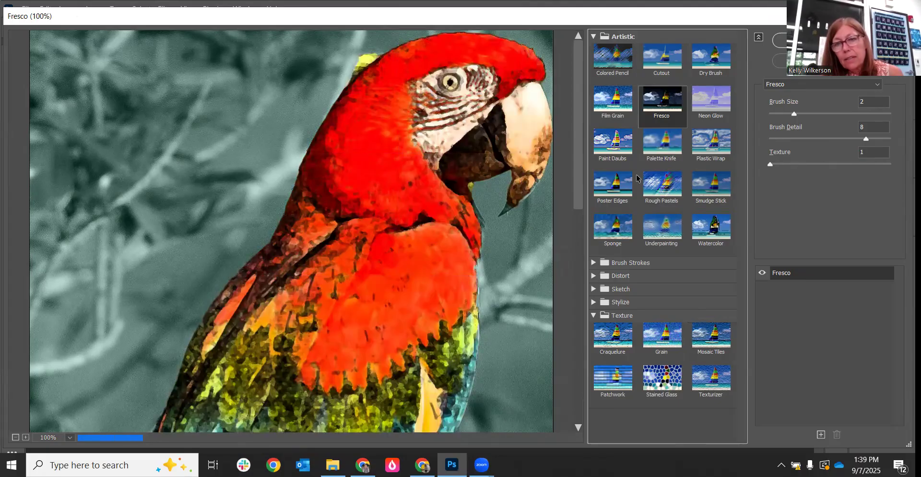
pyautogui.click(666, 191)
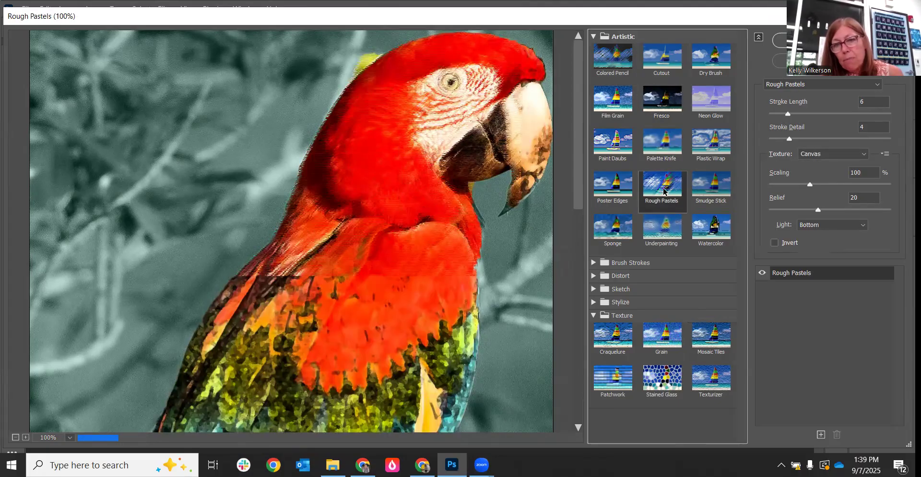
pyautogui.click(607, 193)
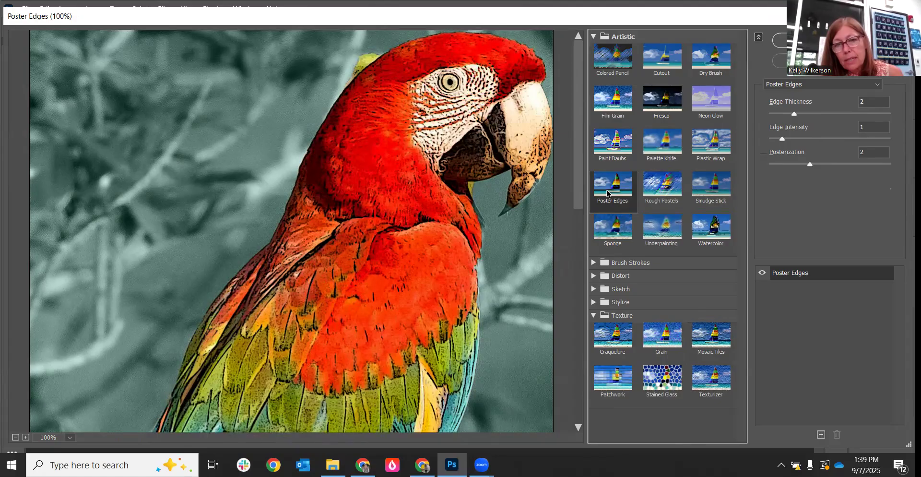
# Step: Preview the Brush Strokes filters Dark Strokes, Ink Outlines, Sumi-e and Sprayed Strokes on the parrot, and collapse that filter category
pyautogui.click(593, 262)
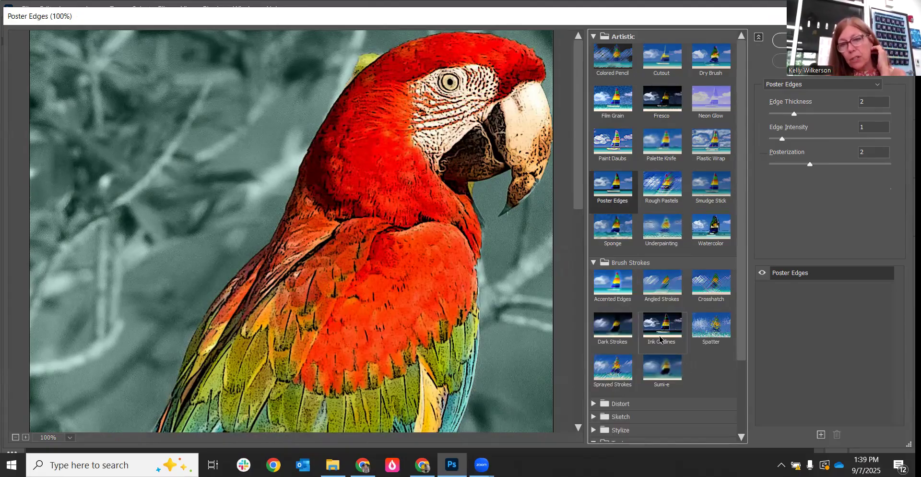
pyautogui.click(616, 329)
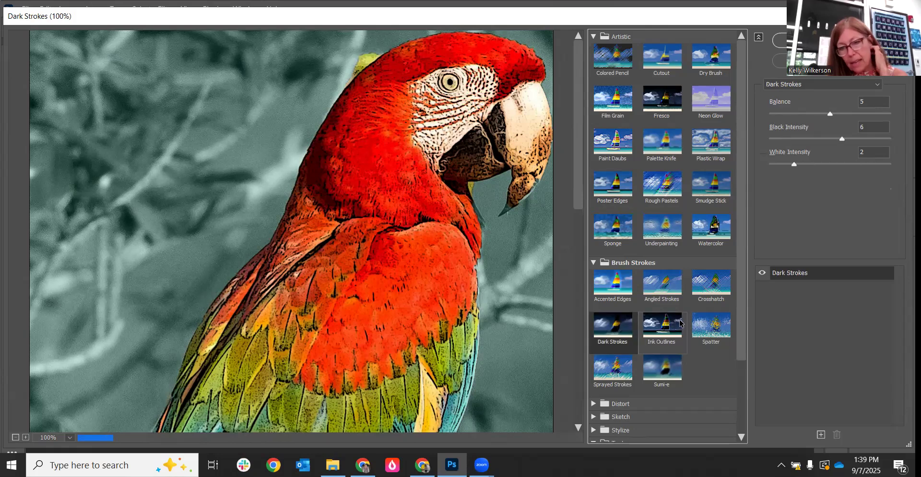
pyautogui.click(674, 335)
pyautogui.click(660, 368)
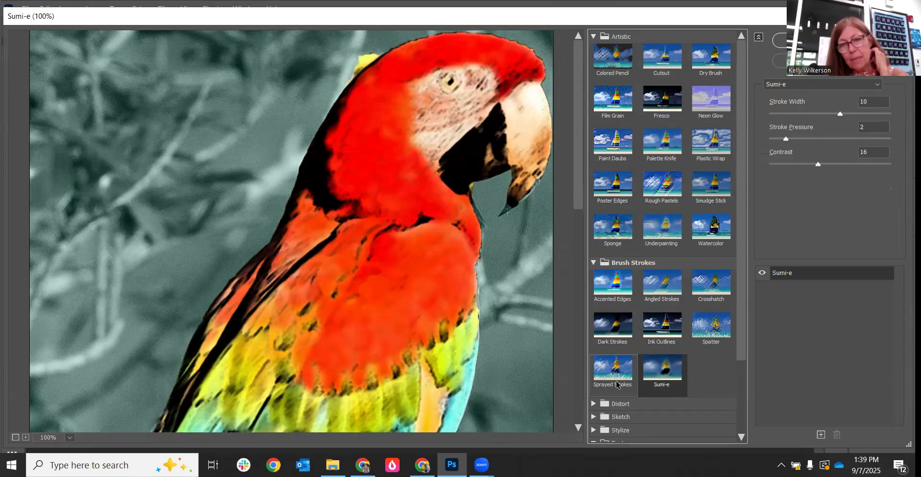
pyautogui.click(617, 383)
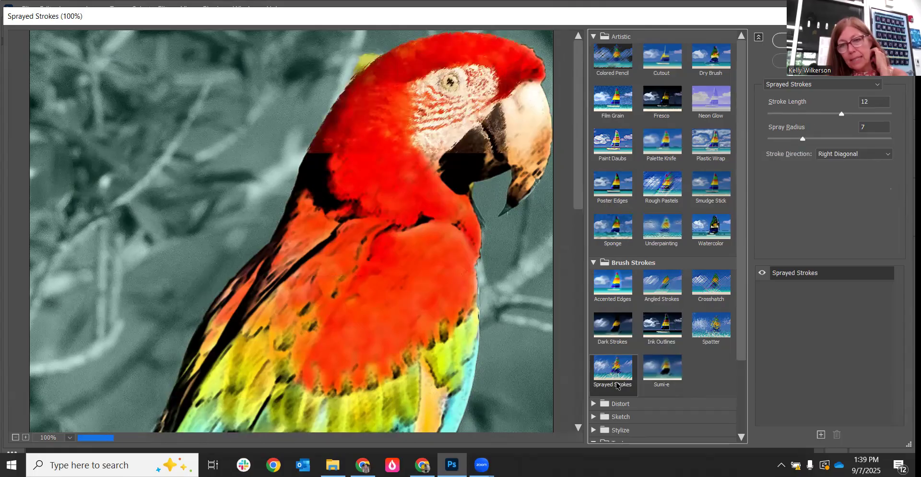
pyautogui.click(594, 263)
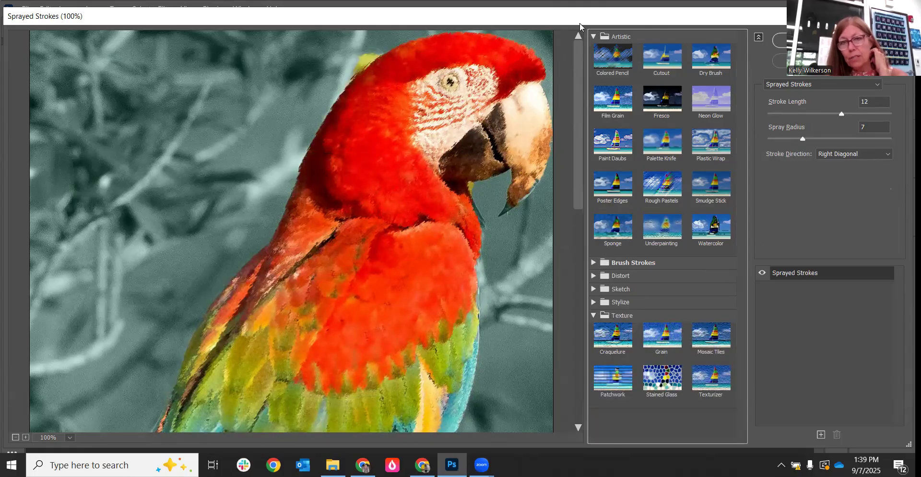
# Step: Apply the Mosaic Tiles texture filter to the parrot with tile size 12, grout width 3 and lighten grout 9, and deselect it
pyautogui.click(594, 38)
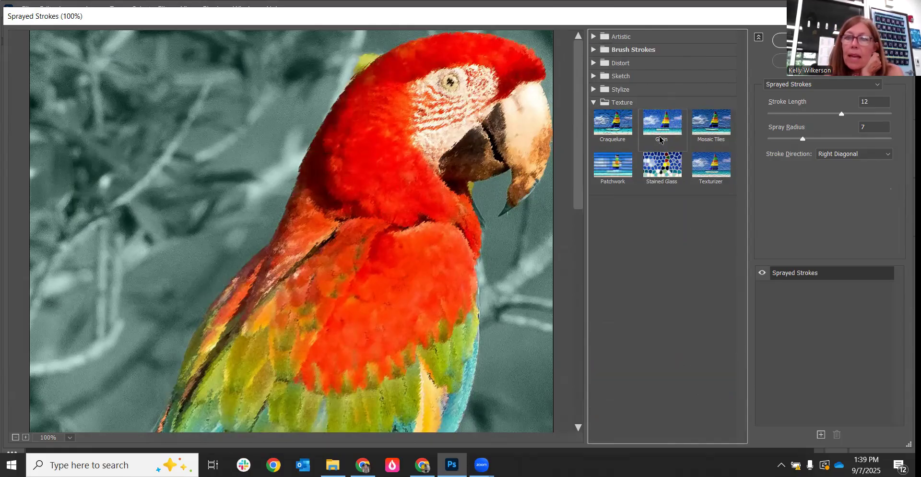
pyautogui.click(715, 131)
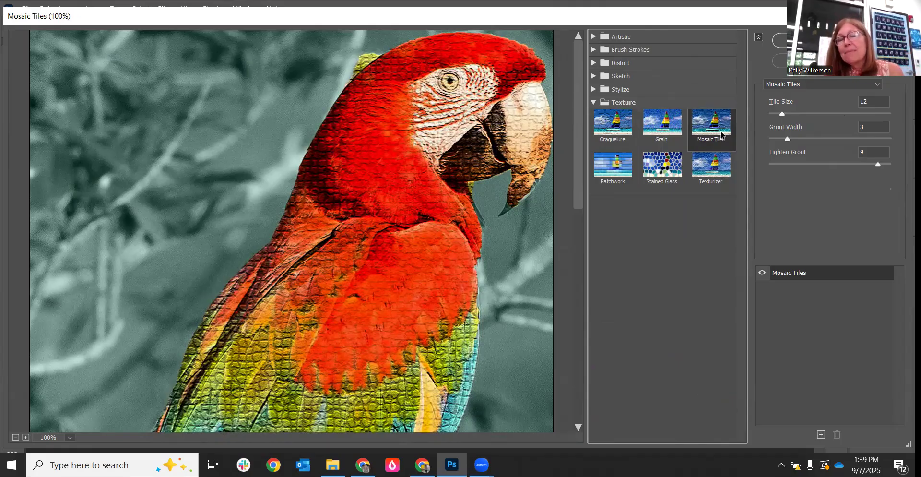
pyautogui.press('Return')
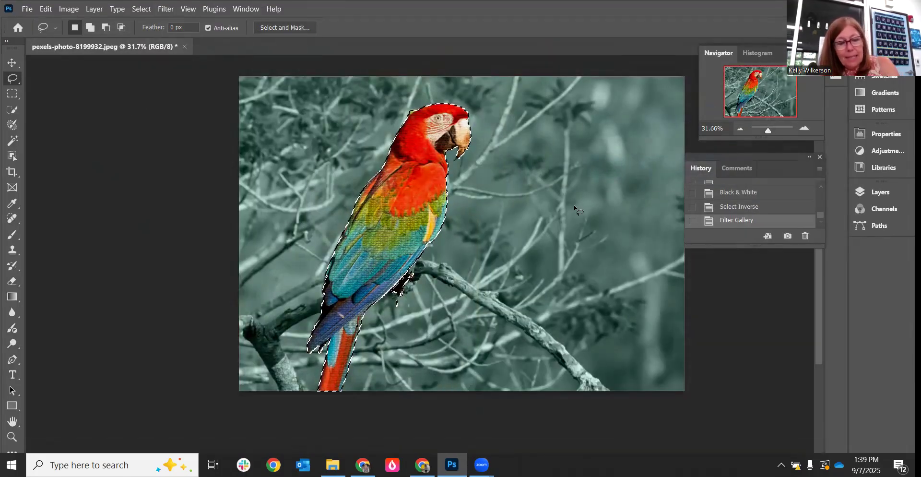
pyautogui.hotkey('ctrl', 'd')
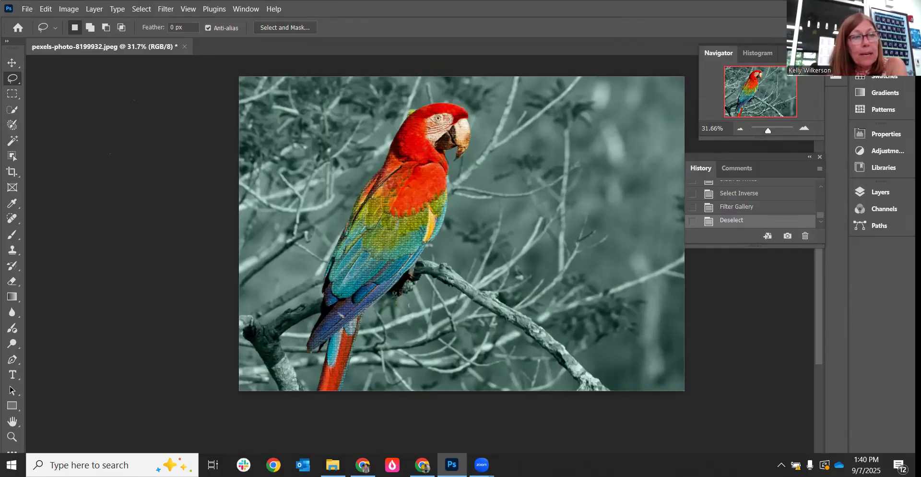
# Step: Save the image as a quality 8 progressive JPEG in the color selection folder, named with the author's surname and first initial plus "_coloremphasis"
pyautogui.click(30, 11)
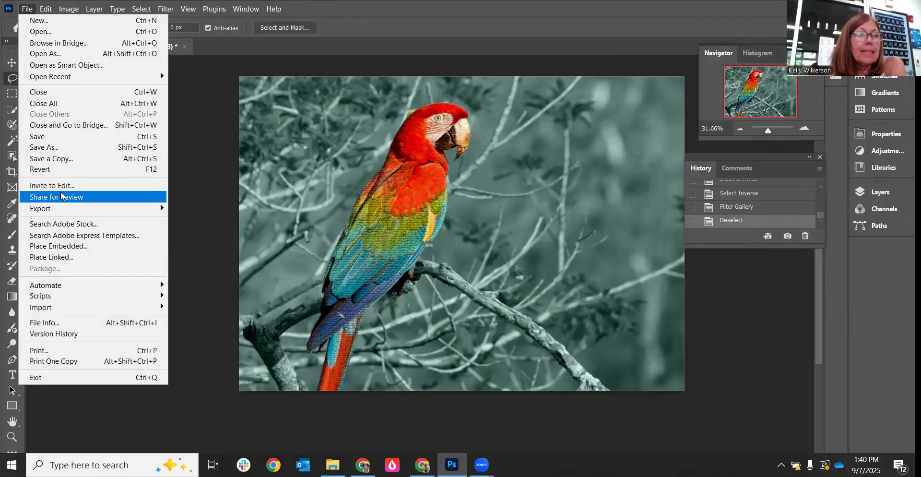
pyautogui.click(60, 147)
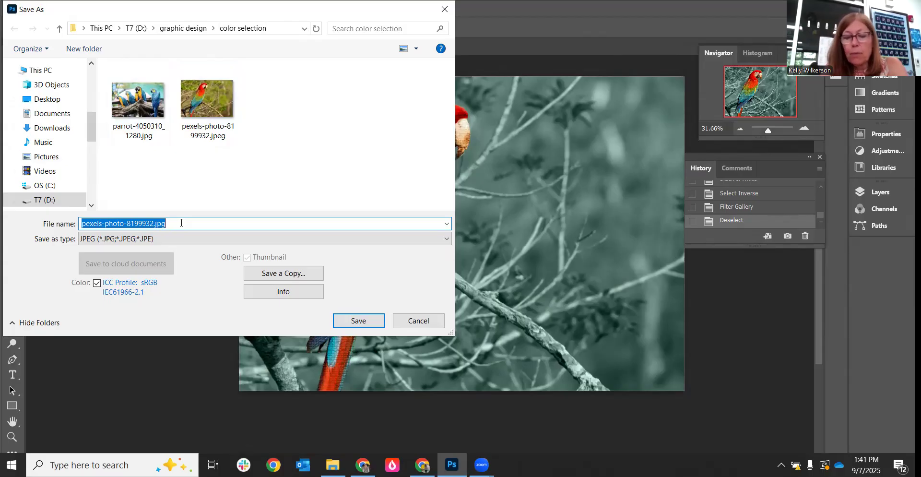
pyautogui.write('wilkerson')
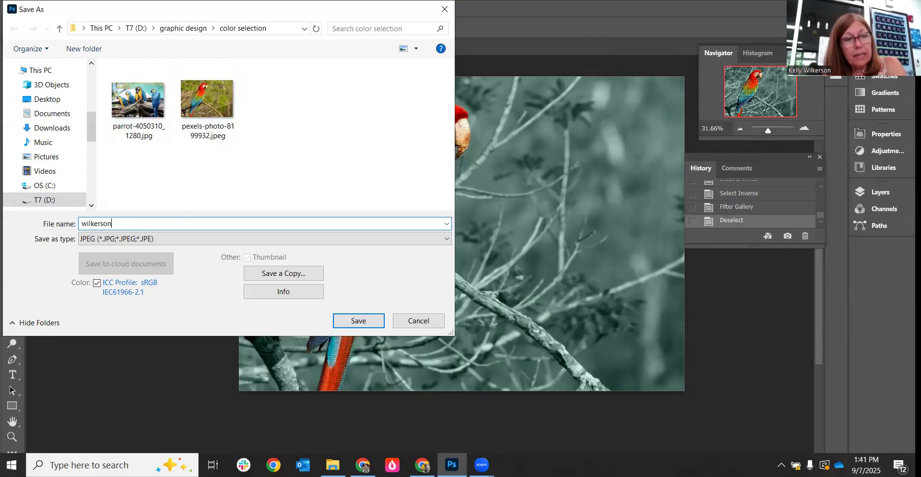
pyautogui.write('k')
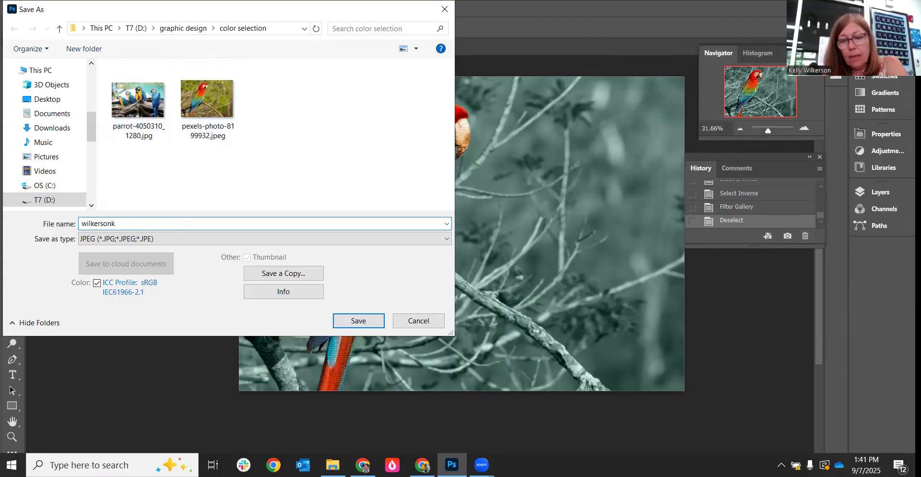
pyautogui.write('_')
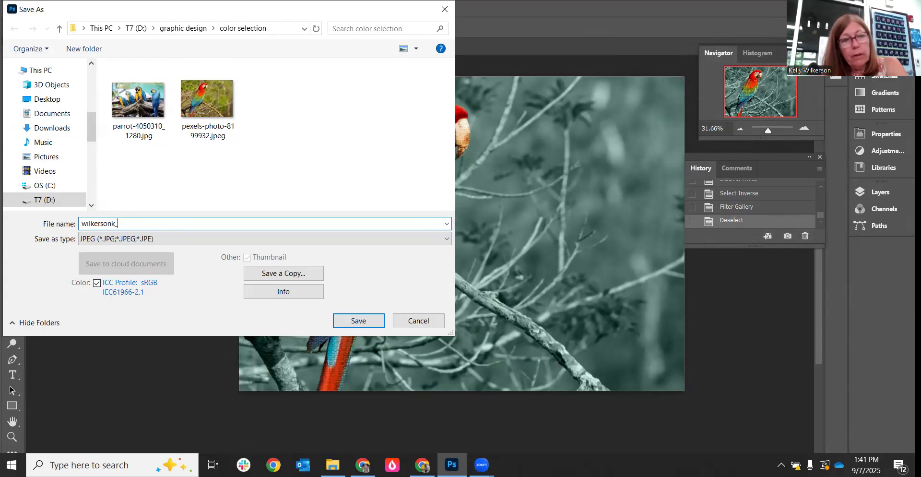
pyautogui.write('coloremphasis')
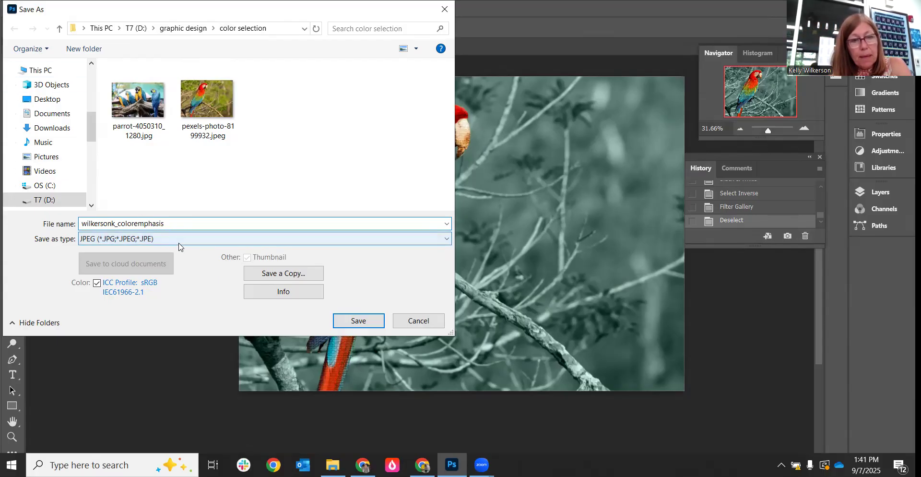
pyautogui.click(358, 321)
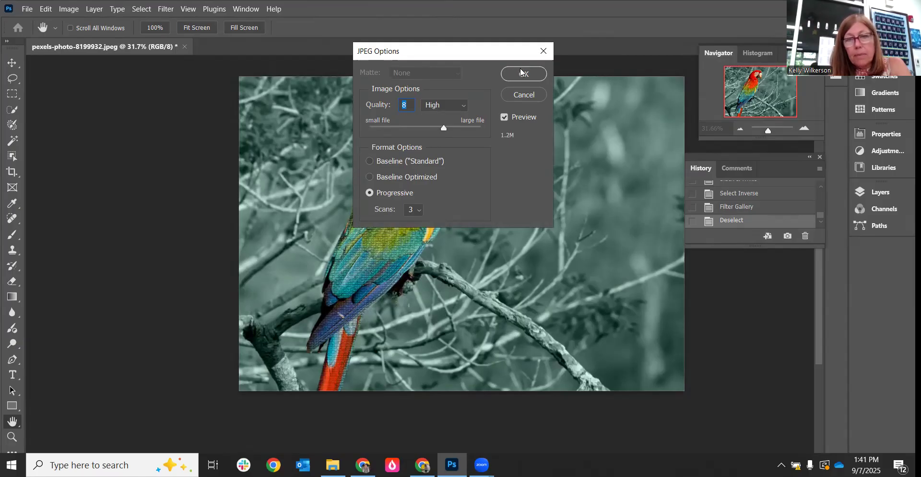
pyautogui.click(523, 74)
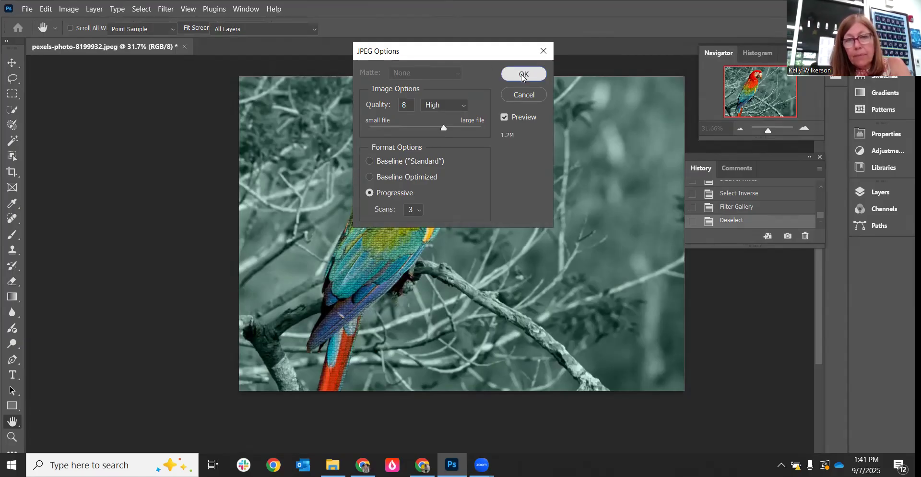